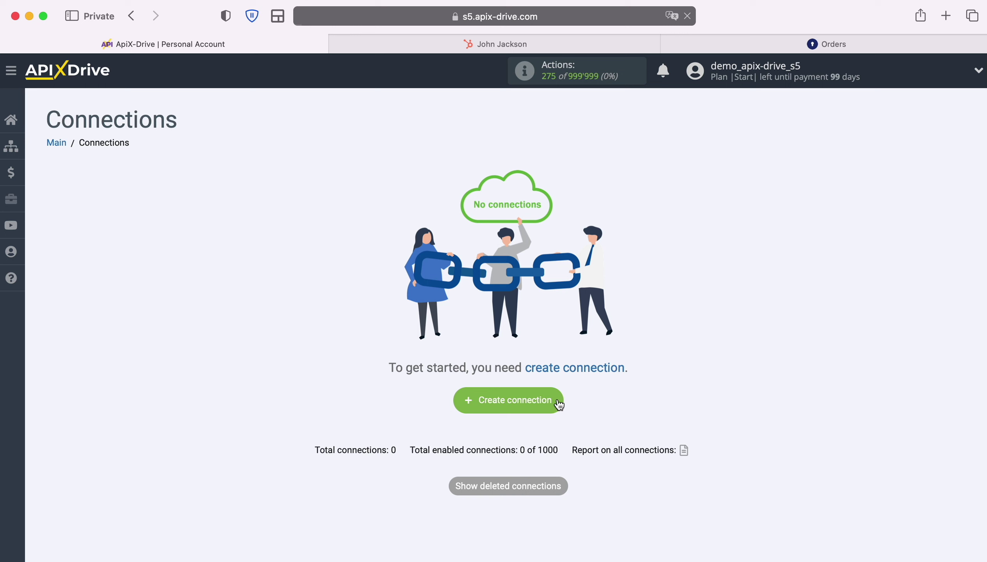
Step: Create a new connection and choose HubSpot as the data source system
{"action": "left_click", "coordinate": [557, 399]}
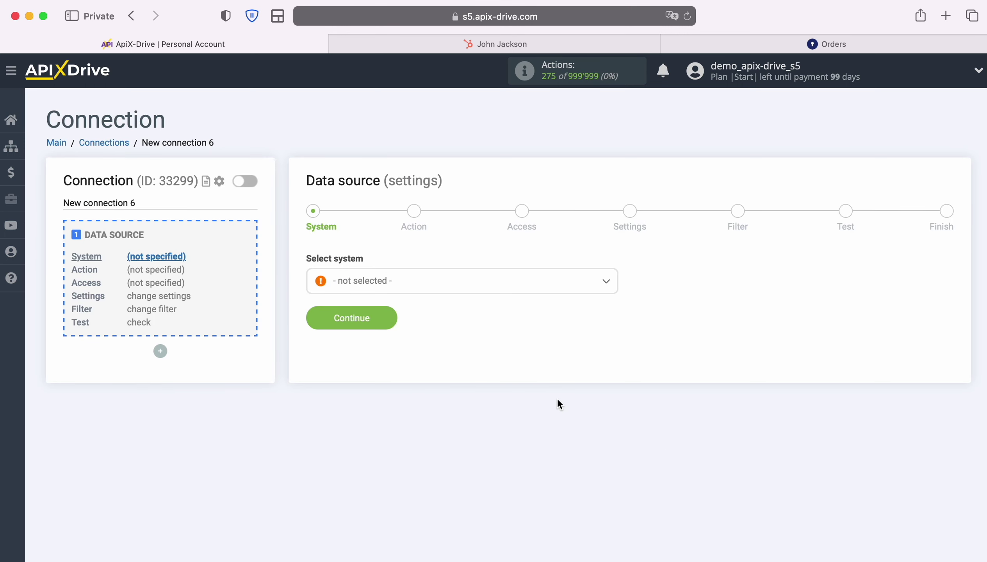
{"action": "left_click", "coordinate": [513, 284]}
{"action": "scroll", "coordinate": [544, 402], "scroll_direction": "down", "scroll_amount": 5}
{"action": "scroll", "coordinate": [544, 402], "scroll_direction": "down", "scroll_amount": 15}
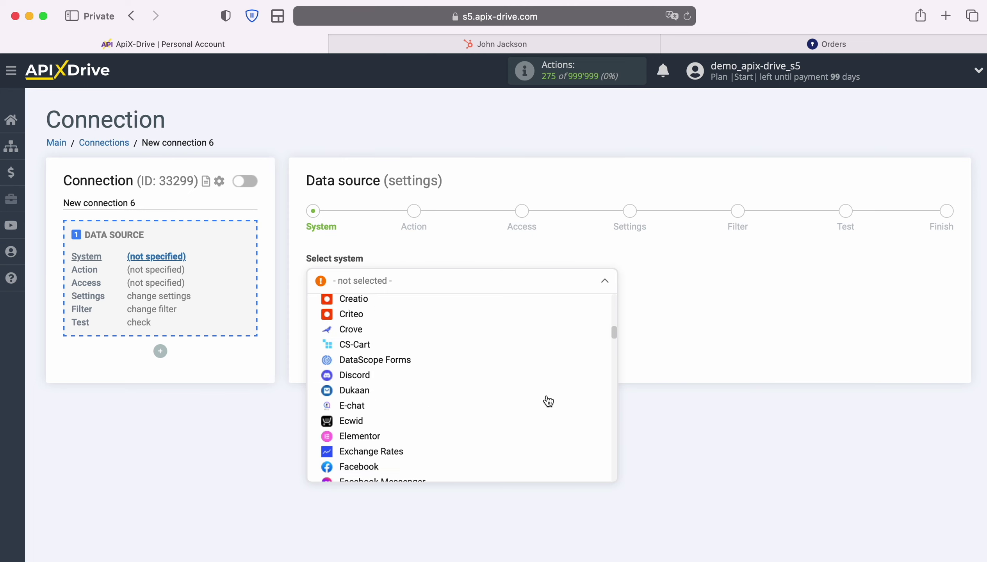
{"action": "scroll", "coordinate": [548, 401], "scroll_direction": "down", "scroll_amount": 10}
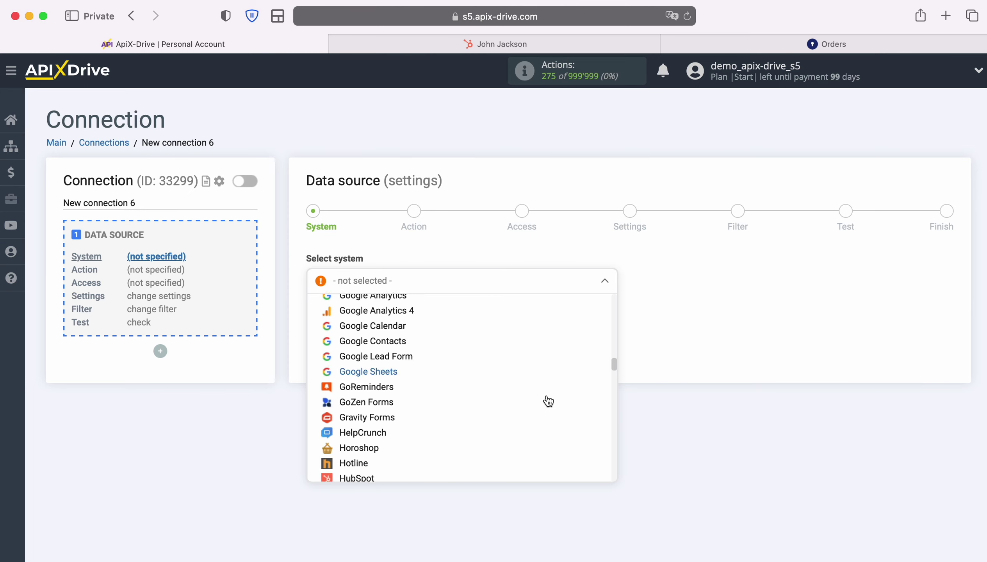
{"action": "left_click", "coordinate": [365, 400]}
{"action": "left_click", "coordinate": [387, 318]}
Step: Set the HubSpot action to Get CONTACTS (new) and continue to Access
{"action": "left_click", "coordinate": [534, 290]}
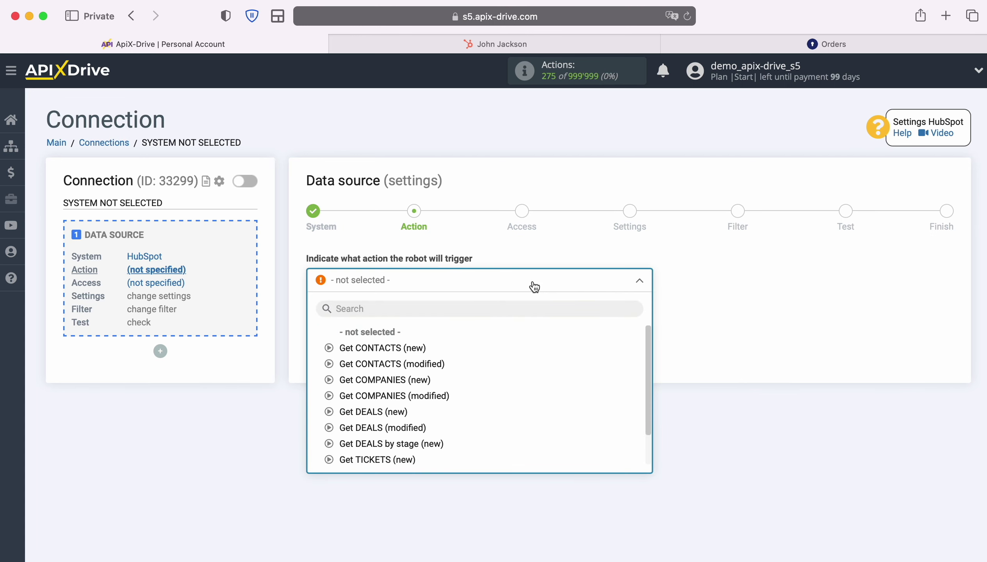
{"action": "left_click", "coordinate": [412, 347]}
{"action": "left_click", "coordinate": [388, 337]}
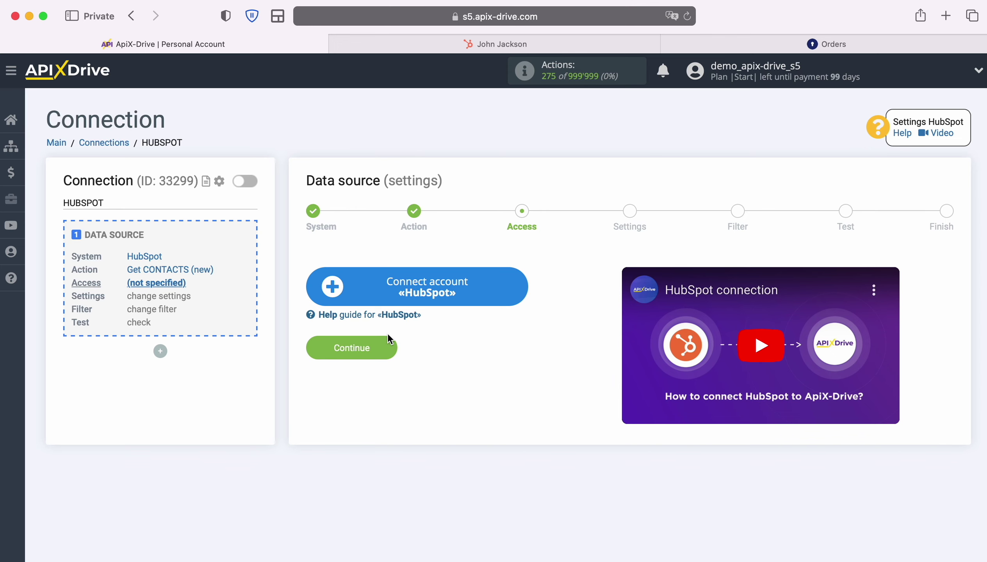
Step: Connect a HubSpot account by signing in with the saved login credentials
{"action": "left_click", "coordinate": [521, 292]}
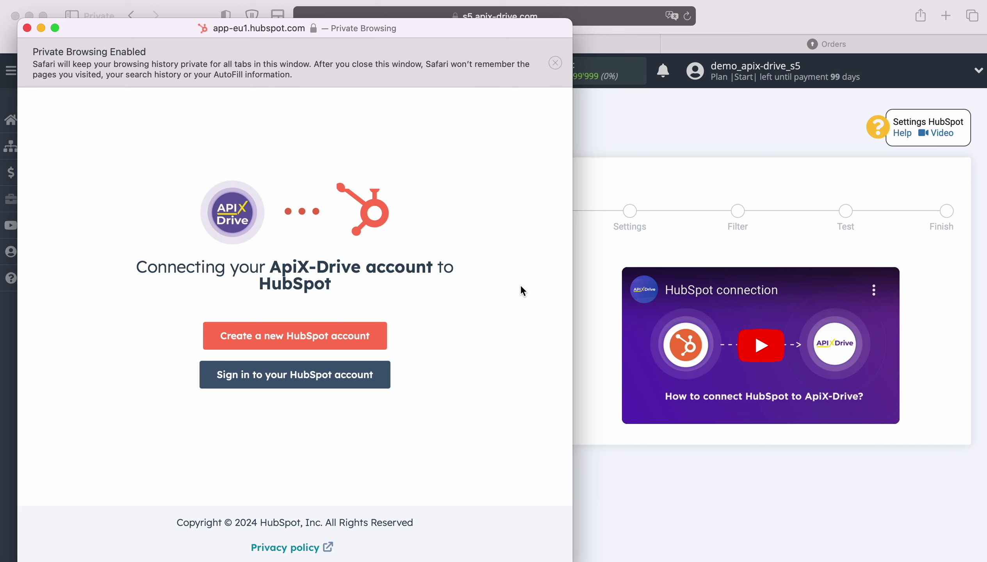
{"action": "left_click", "coordinate": [353, 375]}
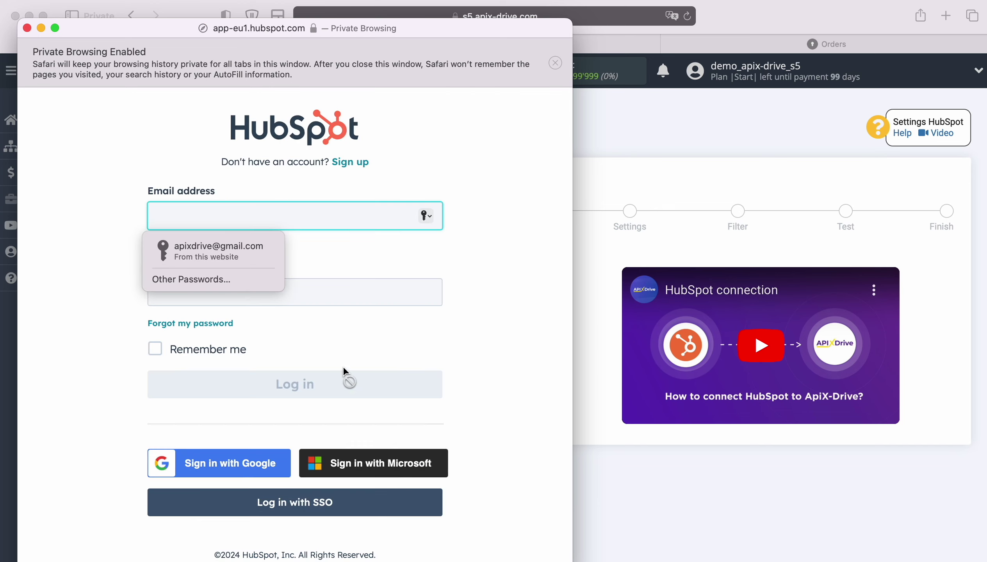
{"action": "left_click", "coordinate": [245, 251]}
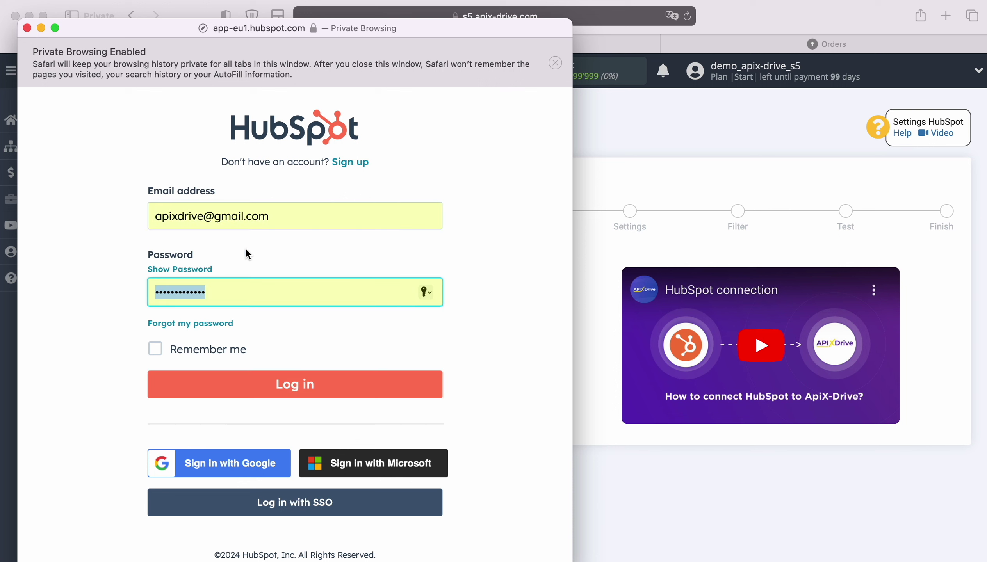
{"action": "left_click", "coordinate": [329, 382]}
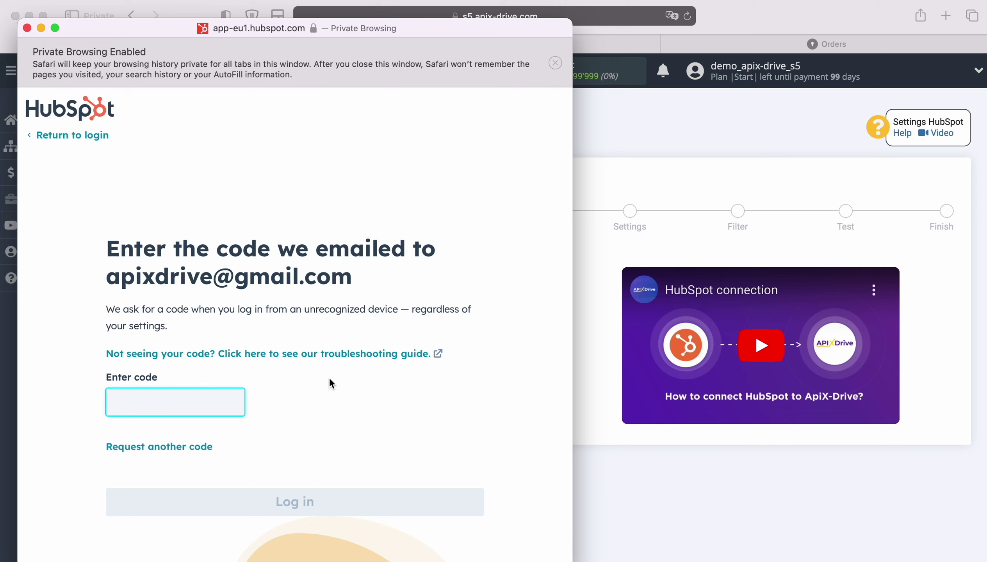
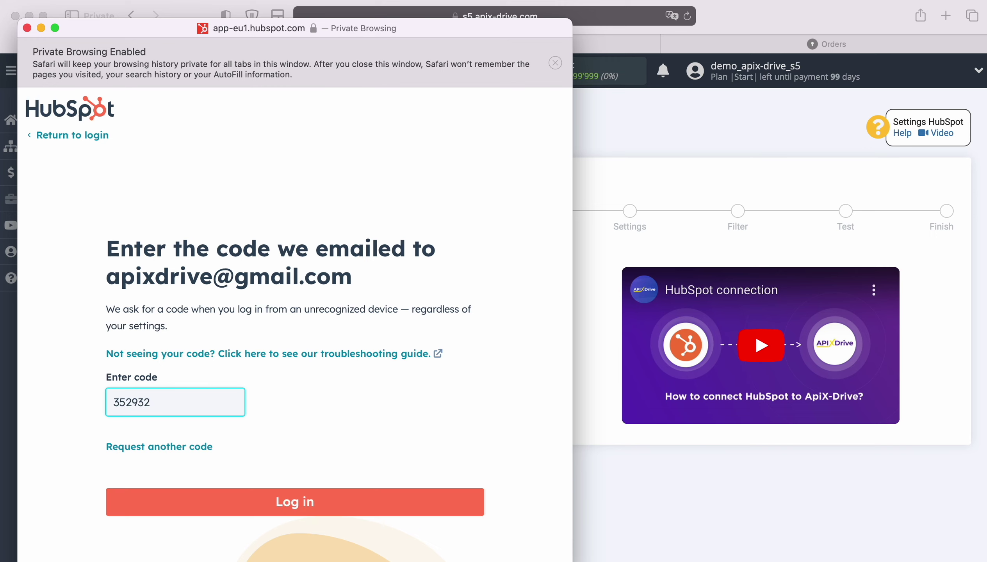
Step: Enter the emailed verification code and authorise ApiX-Drive on the ApiX-Drive HubSpot account
{"action": "left_click", "coordinate": [332, 503]}
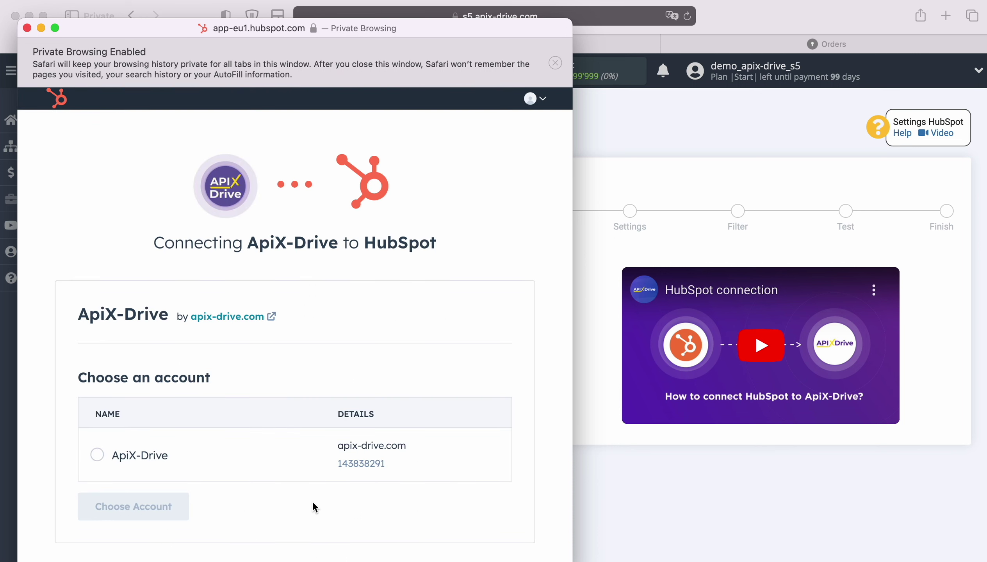
{"action": "left_click", "coordinate": [98, 454]}
{"action": "left_click", "coordinate": [142, 503]}
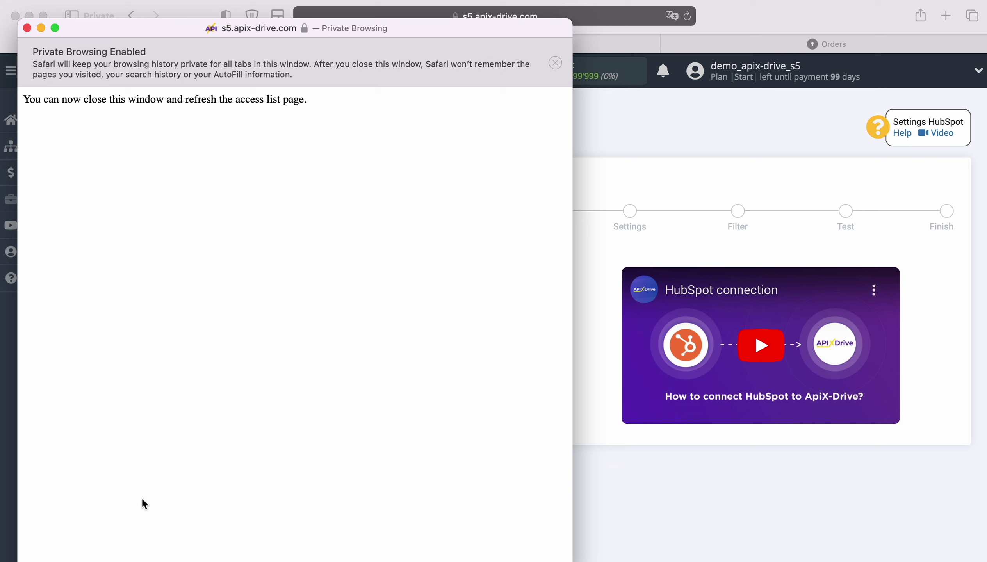
Step: Attach the HubSpot Hub login as source access and accept default settings to reach Filter
{"action": "left_click", "coordinate": [27, 28]}
{"action": "left_click", "coordinate": [684, 19]}
{"action": "left_click", "coordinate": [575, 282]}
{"action": "left_click", "coordinate": [429, 365]}
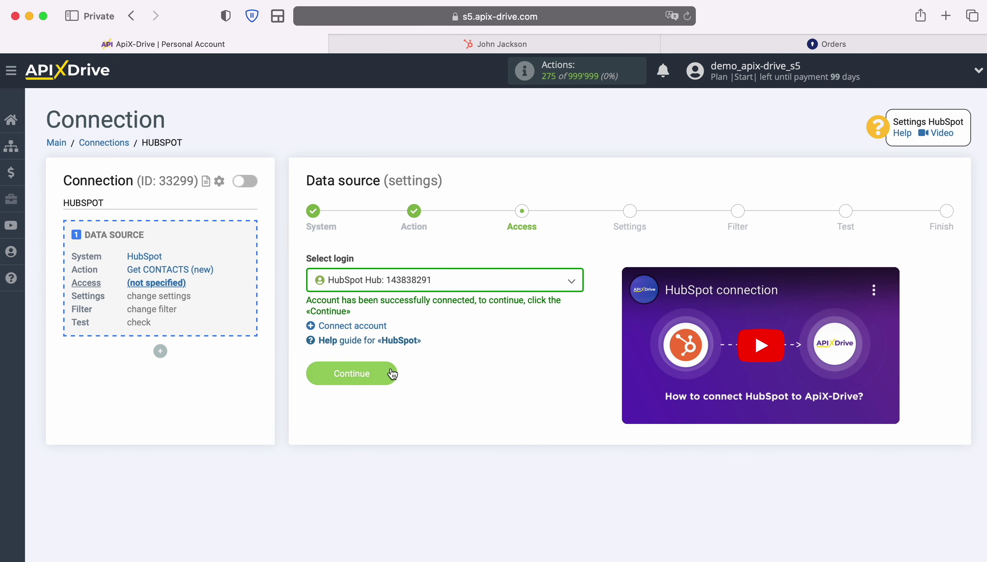
{"action": "left_click", "coordinate": [390, 372]}
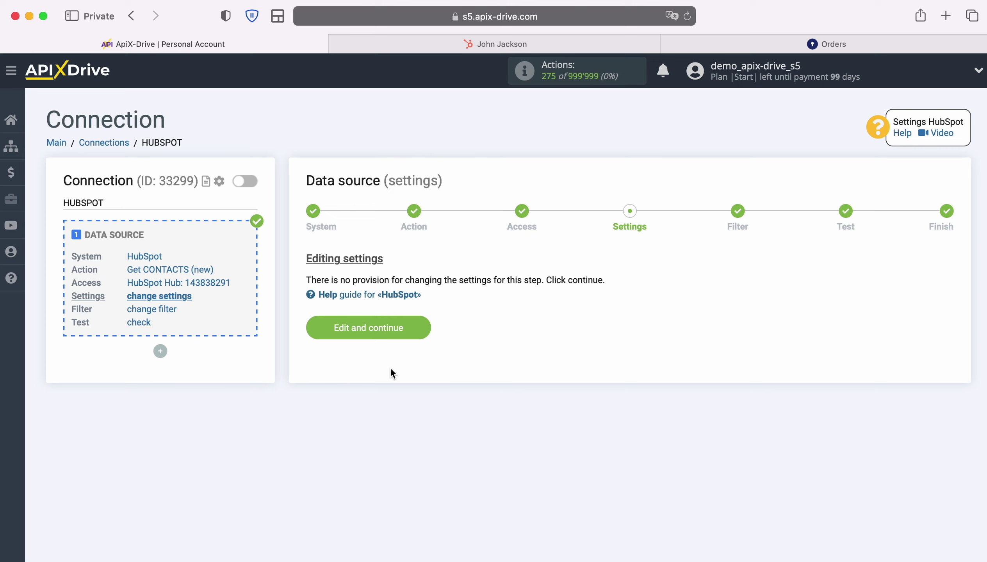
{"action": "left_click", "coordinate": [421, 325]}
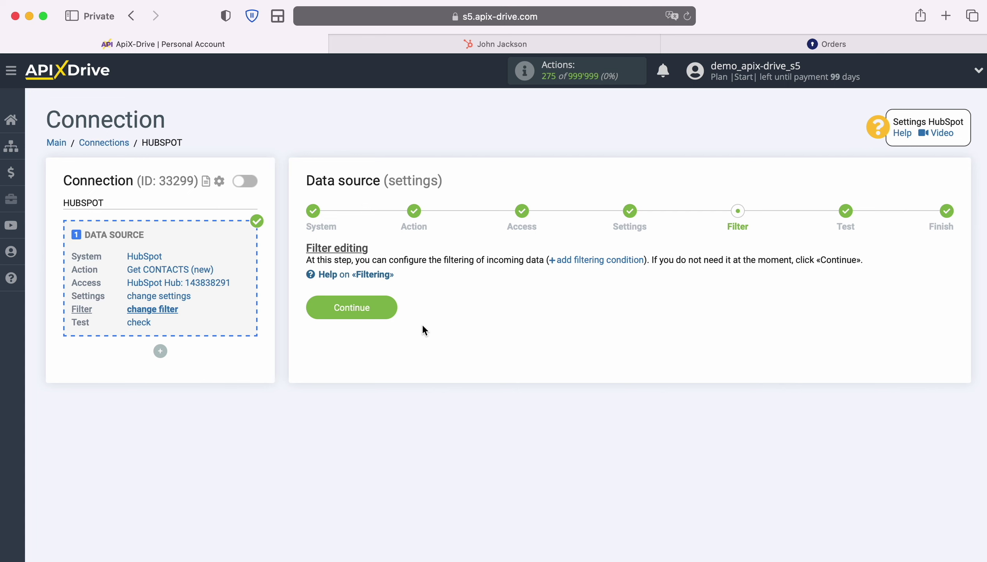
Step: Skip filtering, review the sample HubSpot contact test data, and finish the source setup
{"action": "left_click", "coordinate": [392, 303]}
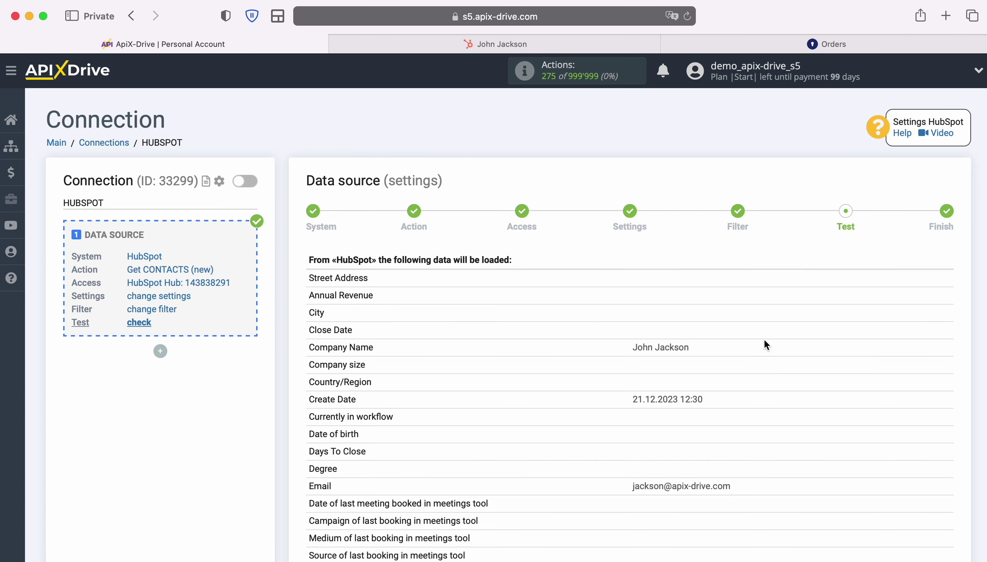
{"action": "scroll", "coordinate": [883, 340], "scroll_direction": "down", "scroll_amount": 5}
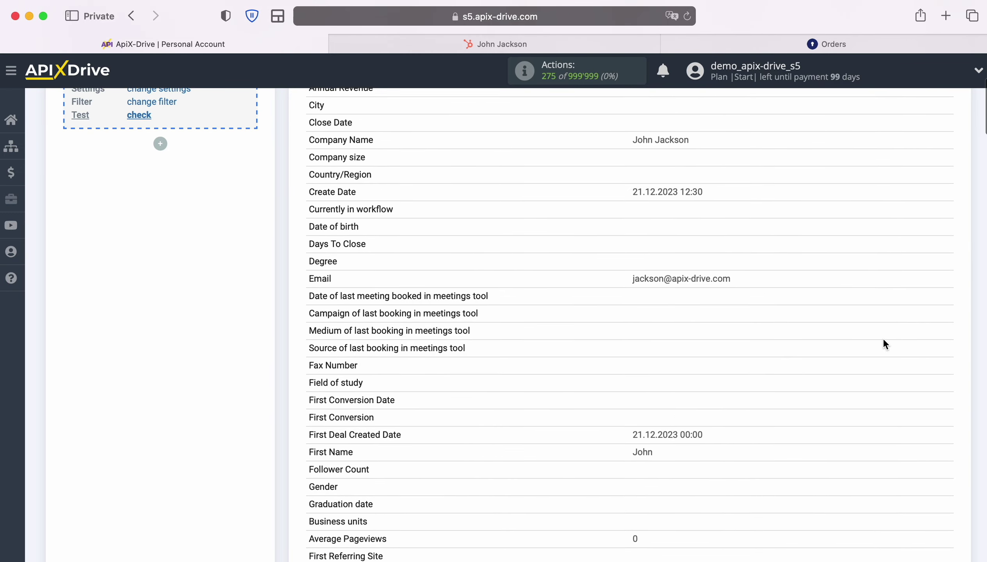
{"action": "scroll", "coordinate": [883, 340], "scroll_direction": "down", "scroll_amount": 4}
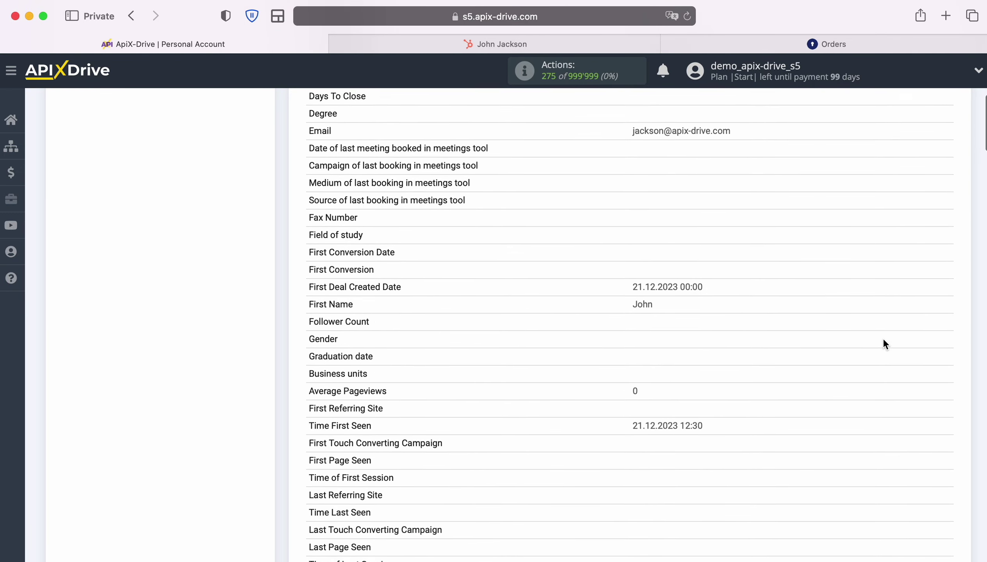
{"action": "scroll", "coordinate": [883, 340], "scroll_direction": "down", "scroll_amount": 8}
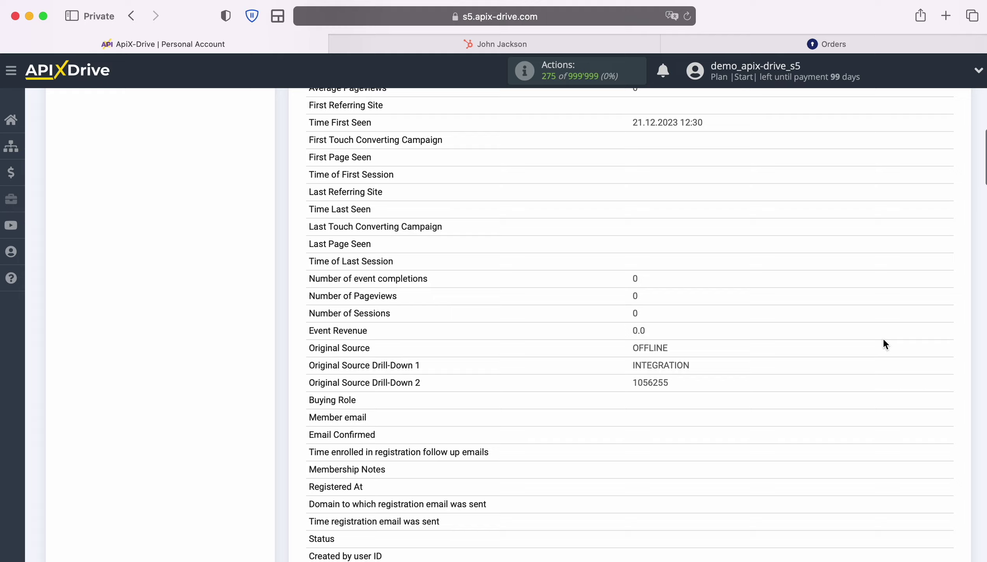
{"action": "scroll", "coordinate": [883, 340], "scroll_direction": "down", "scroll_amount": 11}
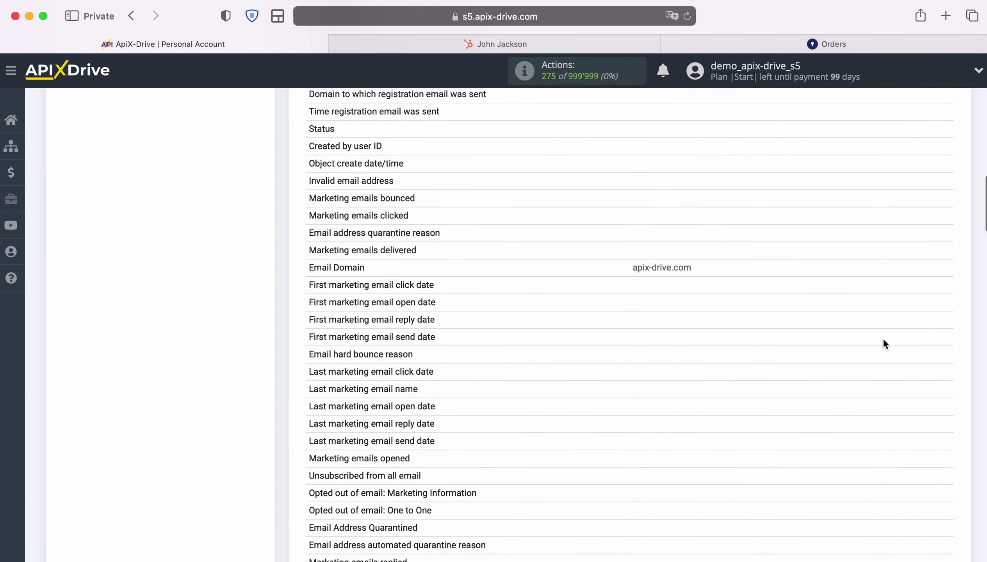
{"action": "scroll", "coordinate": [883, 340], "scroll_direction": "down", "scroll_amount": 12}
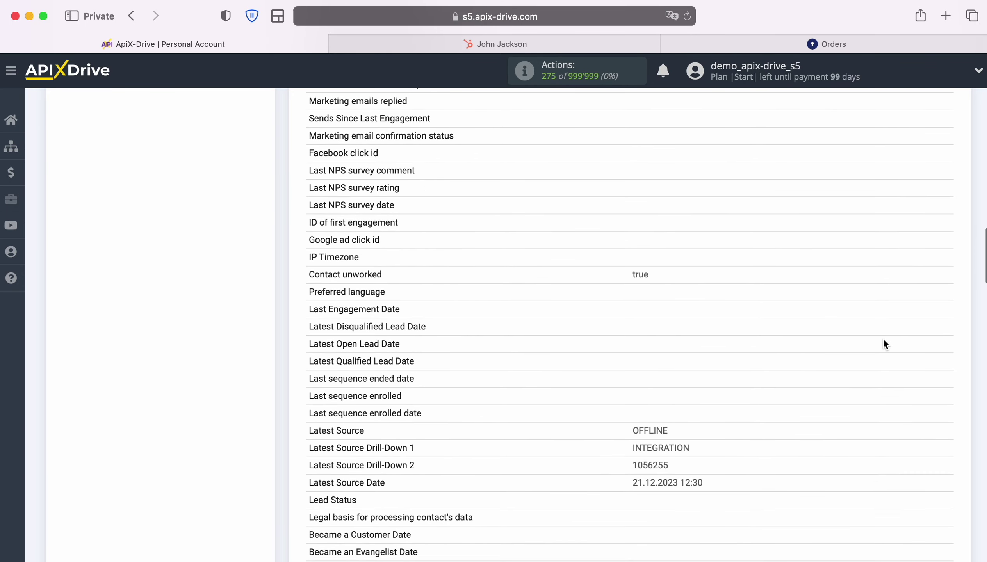
{"action": "scroll", "coordinate": [884, 340], "scroll_direction": "down", "scroll_amount": 11}
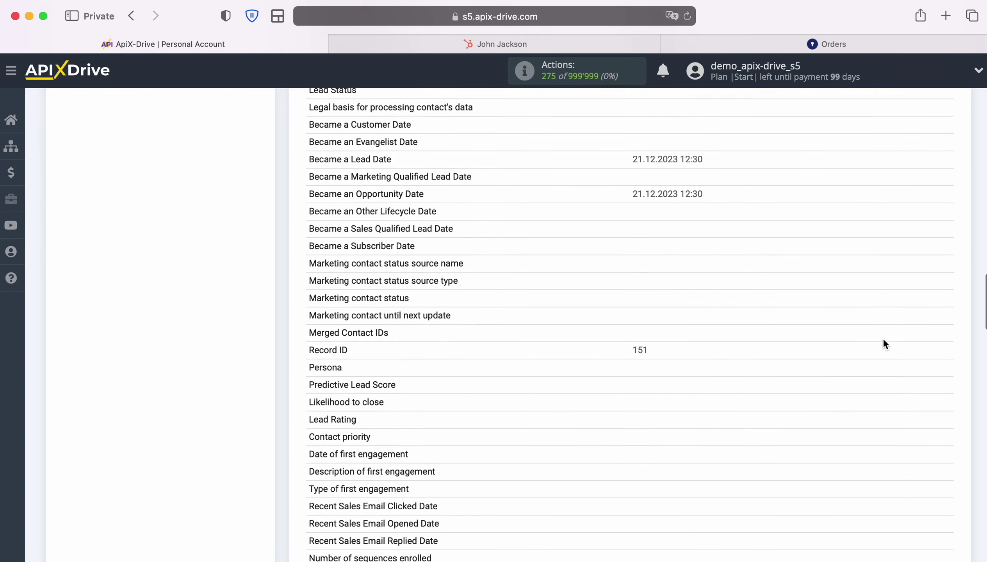
{"action": "scroll", "coordinate": [883, 339], "scroll_direction": "down", "scroll_amount": 12}
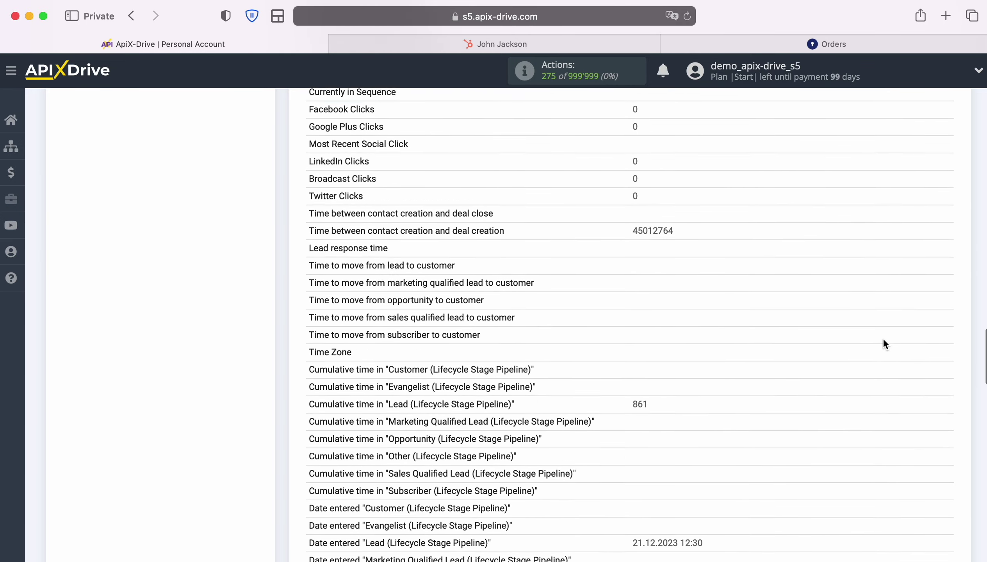
{"action": "scroll", "coordinate": [884, 339], "scroll_direction": "down", "scroll_amount": 10}
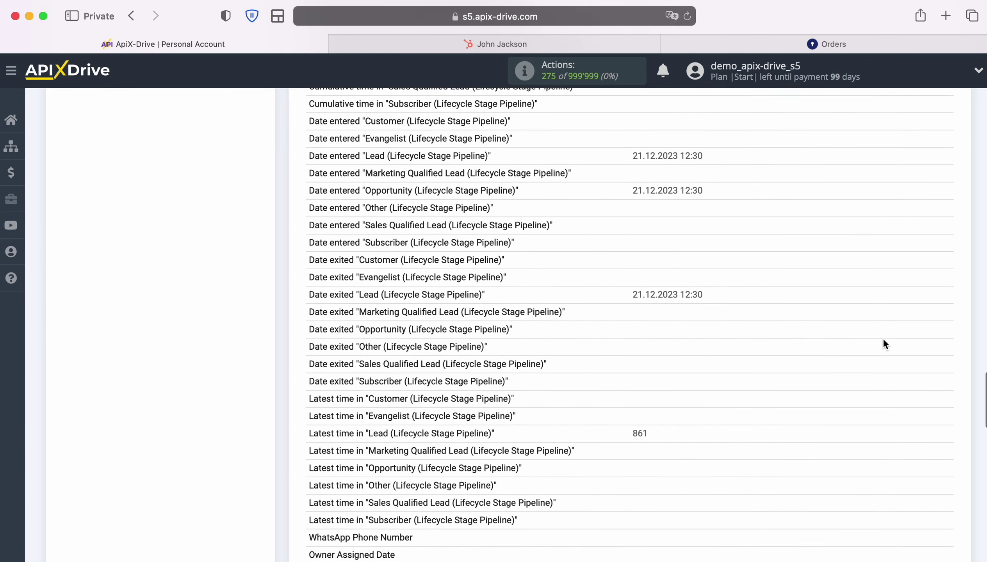
{"action": "scroll", "coordinate": [884, 340], "scroll_direction": "down", "scroll_amount": 11}
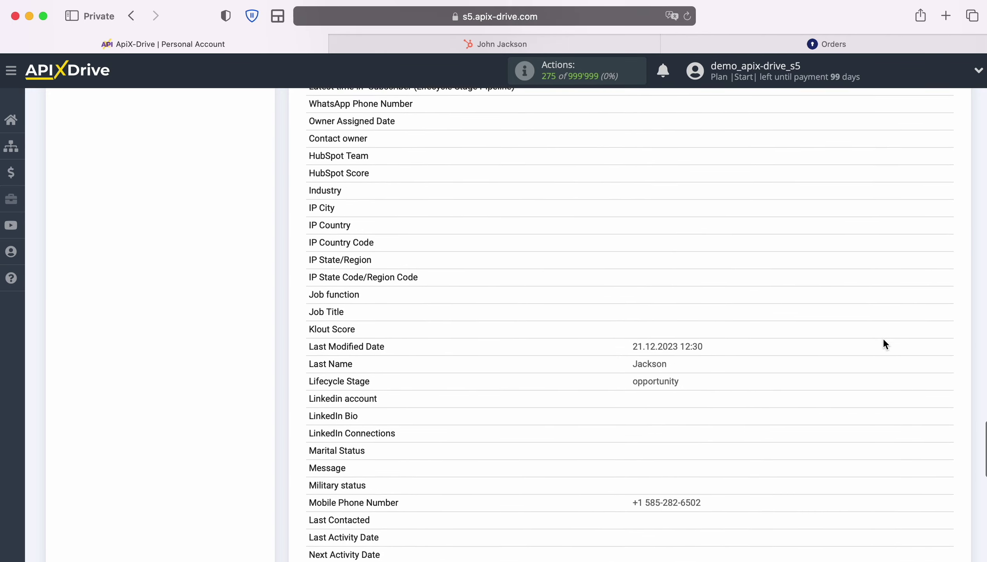
{"action": "scroll", "coordinate": [884, 340], "scroll_direction": "down", "scroll_amount": 9}
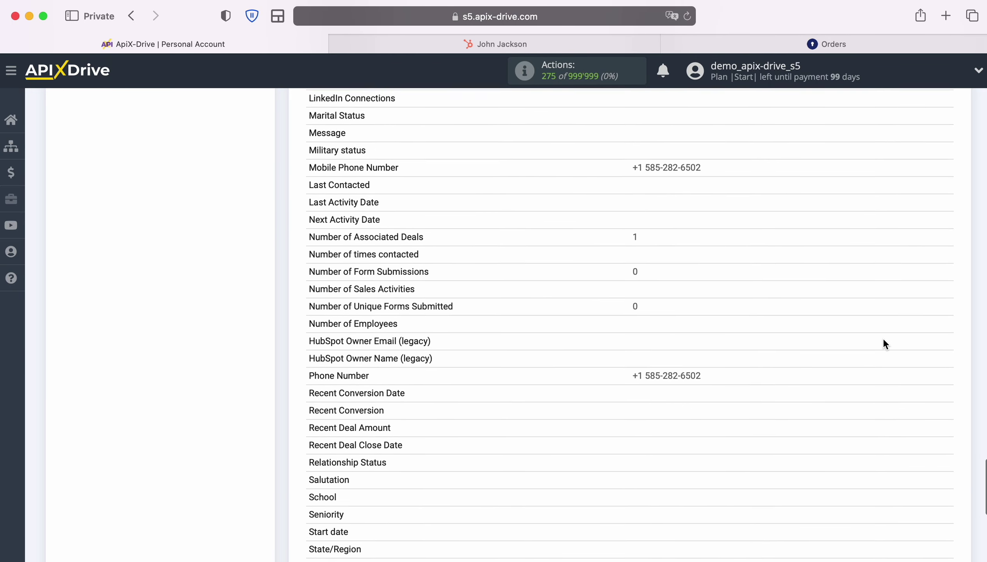
{"action": "scroll", "coordinate": [883, 340], "scroll_direction": "down", "scroll_amount": 6}
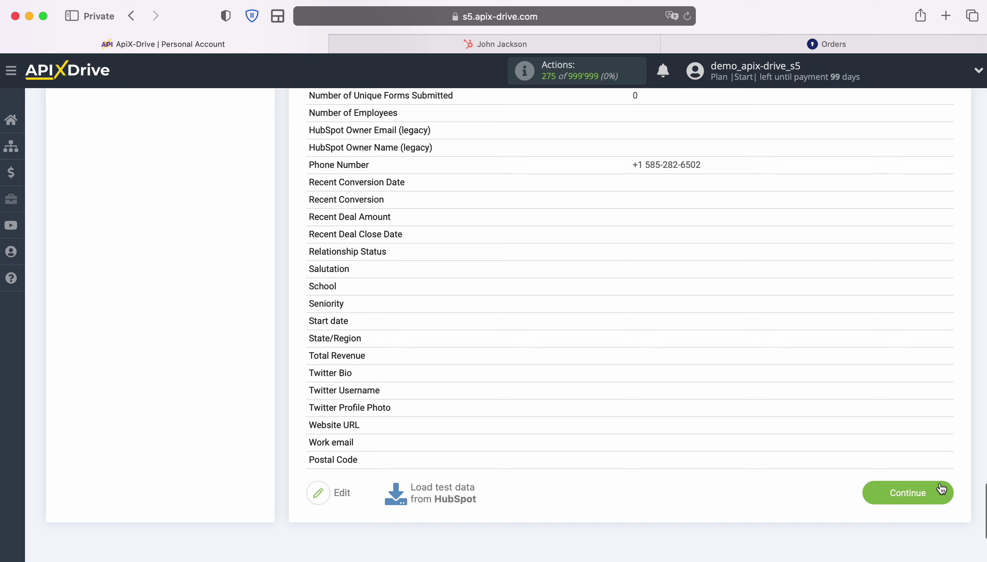
{"action": "left_click", "coordinate": [942, 489]}
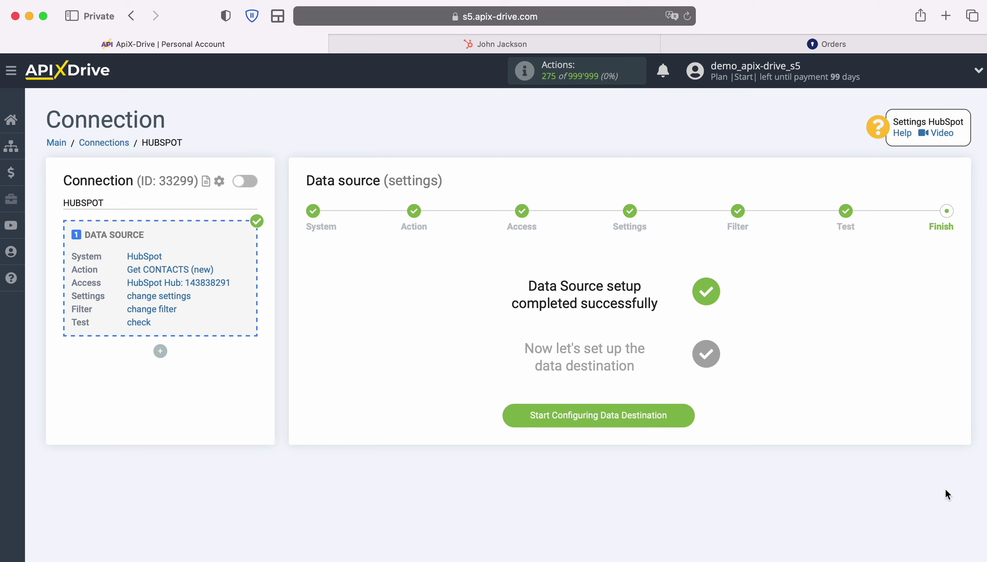
Step: Choose KeyCRM as the connection's data destination system
{"action": "left_click", "coordinate": [688, 414]}
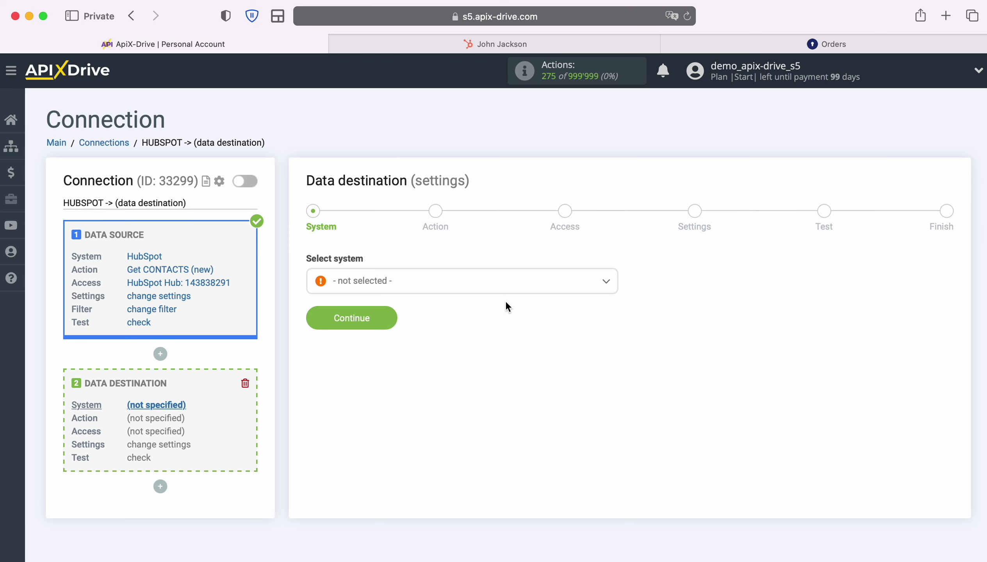
{"action": "left_click", "coordinate": [500, 288]}
{"action": "scroll", "coordinate": [546, 395], "scroll_direction": "down", "scroll_amount": 5}
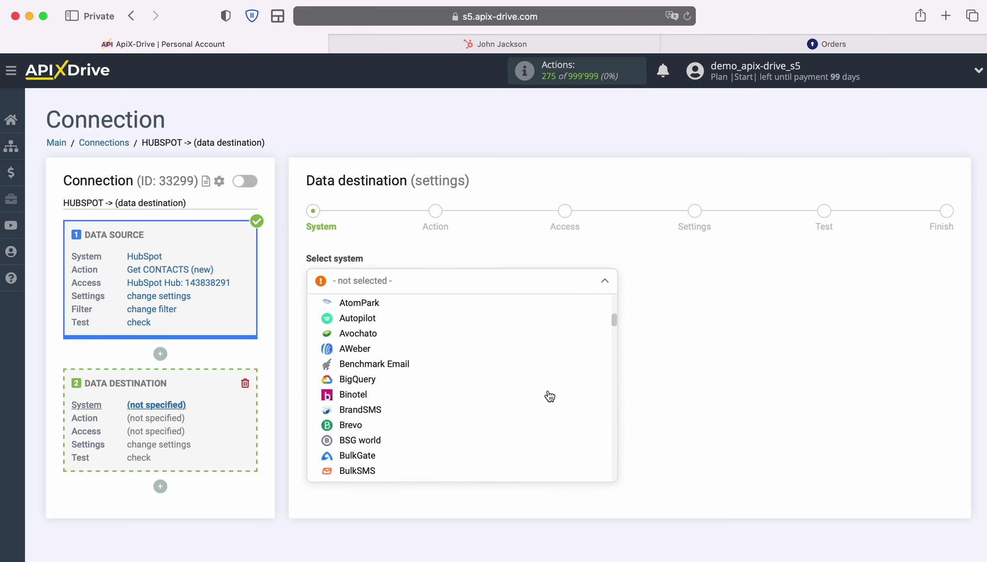
{"action": "scroll", "coordinate": [550, 396], "scroll_direction": "down", "scroll_amount": 15}
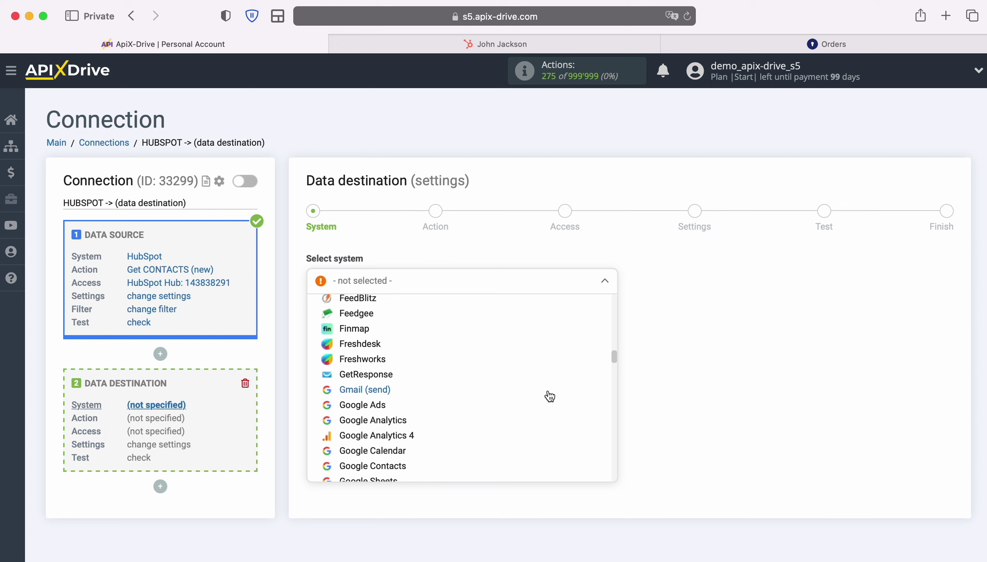
{"action": "scroll", "coordinate": [548, 396], "scroll_direction": "down", "scroll_amount": 10}
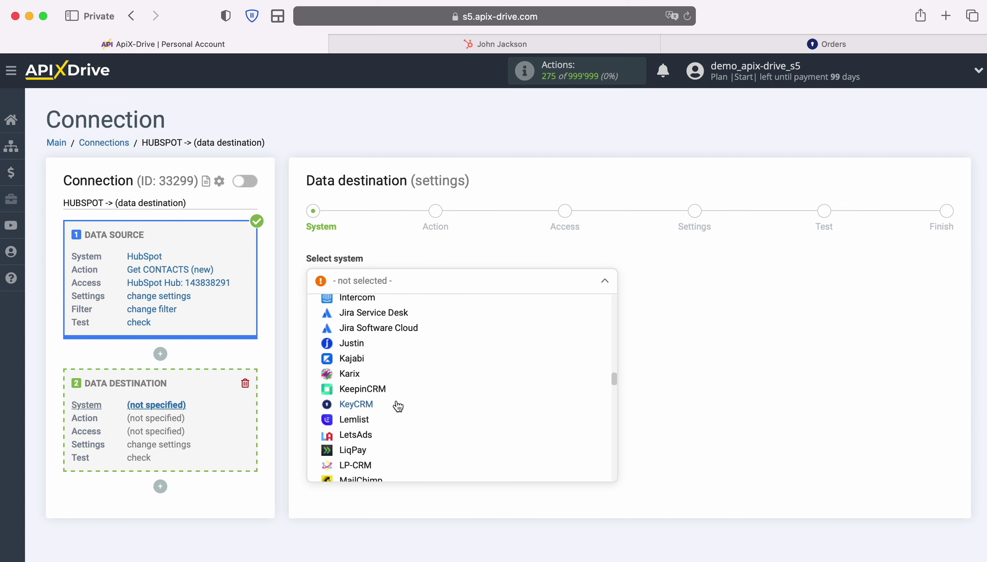
{"action": "left_click", "coordinate": [398, 406]}
{"action": "left_click", "coordinate": [389, 312]}
Step: Set the KeyCRM action to Create ORDER and continue to Access
{"action": "left_click", "coordinate": [494, 285]}
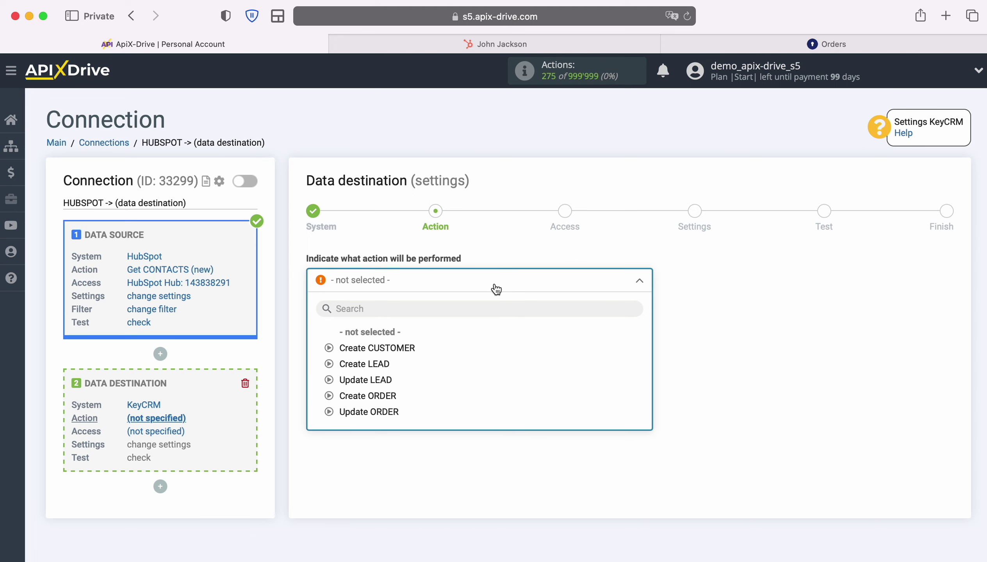
{"action": "left_click", "coordinate": [391, 395]}
{"action": "left_click", "coordinate": [387, 333]}
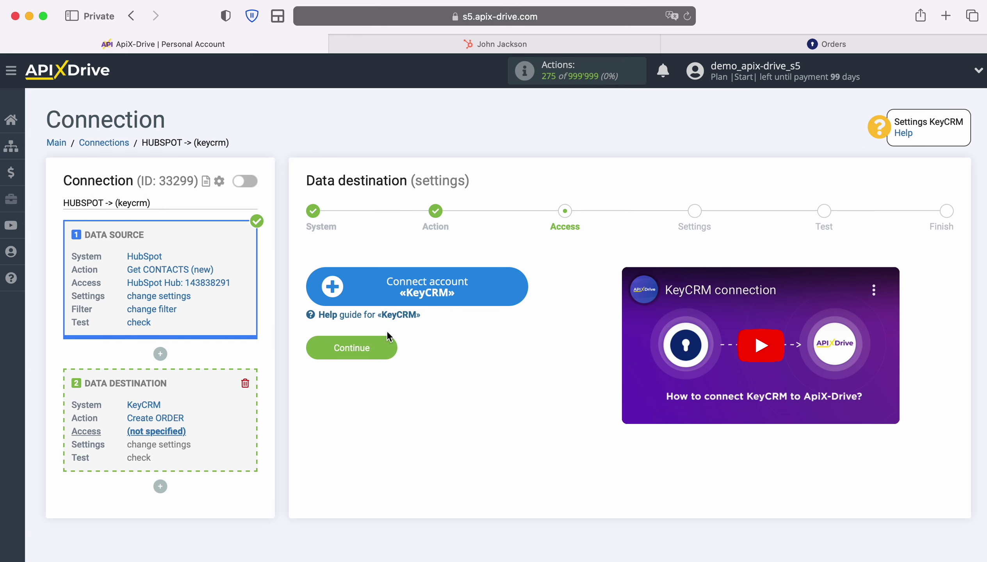
Step: Copy the API key from KeyCRM Settings > General and save it as a new KeyCRM account
{"action": "left_click", "coordinate": [516, 288]}
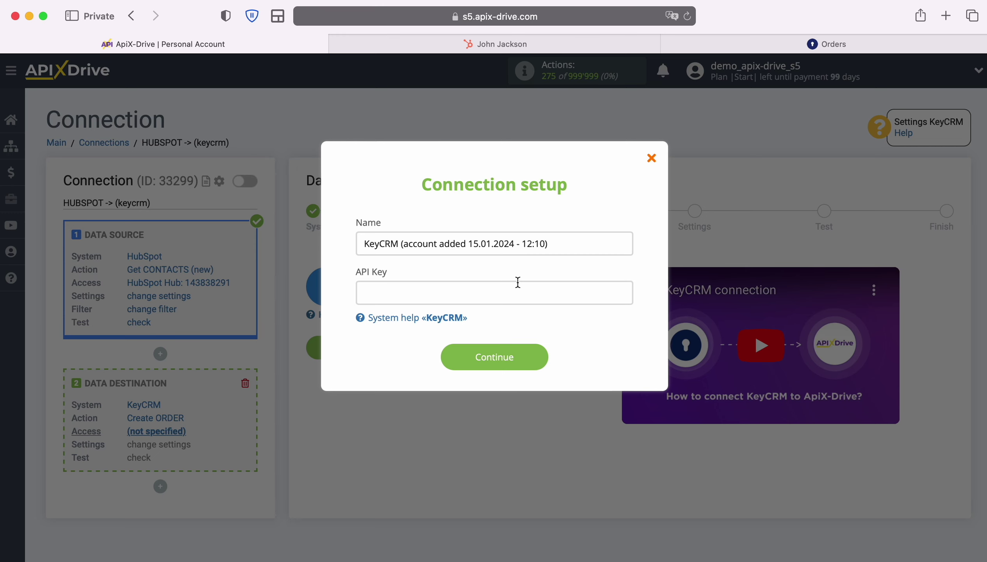
{"action": "left_click", "coordinate": [694, 48]}
{"action": "left_click", "coordinate": [26, 460]}
{"action": "left_click", "coordinate": [89, 133]}
{"action": "left_click", "coordinate": [701, 474]}
{"action": "left_click", "coordinate": [231, 47]}
{"action": "right_click", "coordinate": [374, 294]}
{"action": "left_click", "coordinate": [403, 334]}
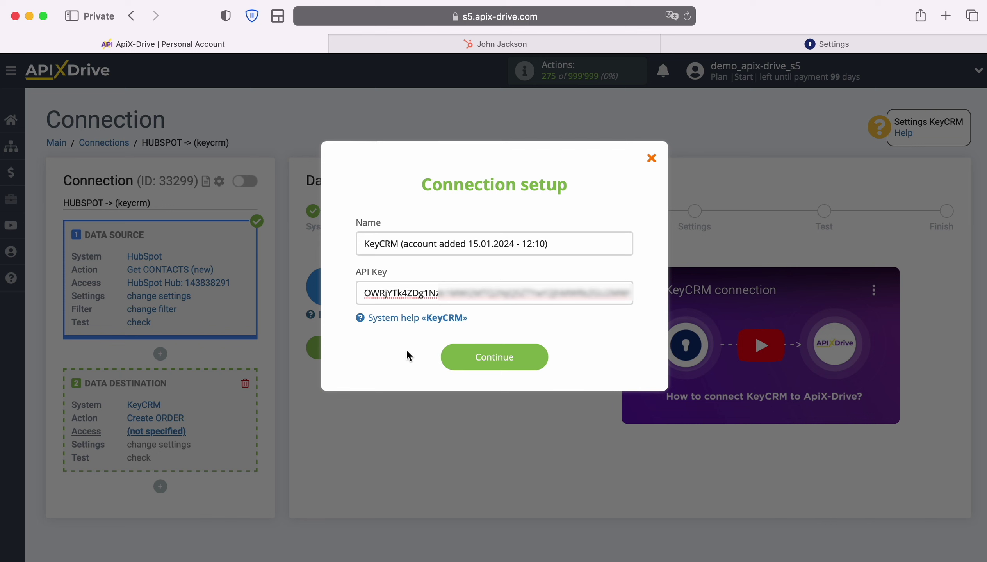
{"action": "left_click", "coordinate": [542, 357]}
Step: Select the saved KeyCRM account as destination access and continue to Settings
{"action": "left_click", "coordinate": [572, 311]}
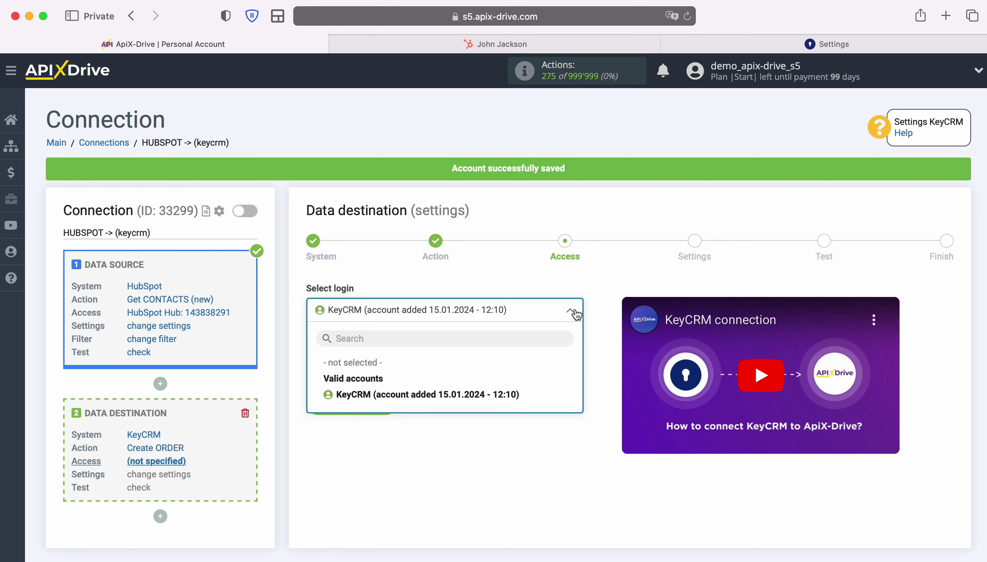
{"action": "left_click", "coordinate": [516, 392]}
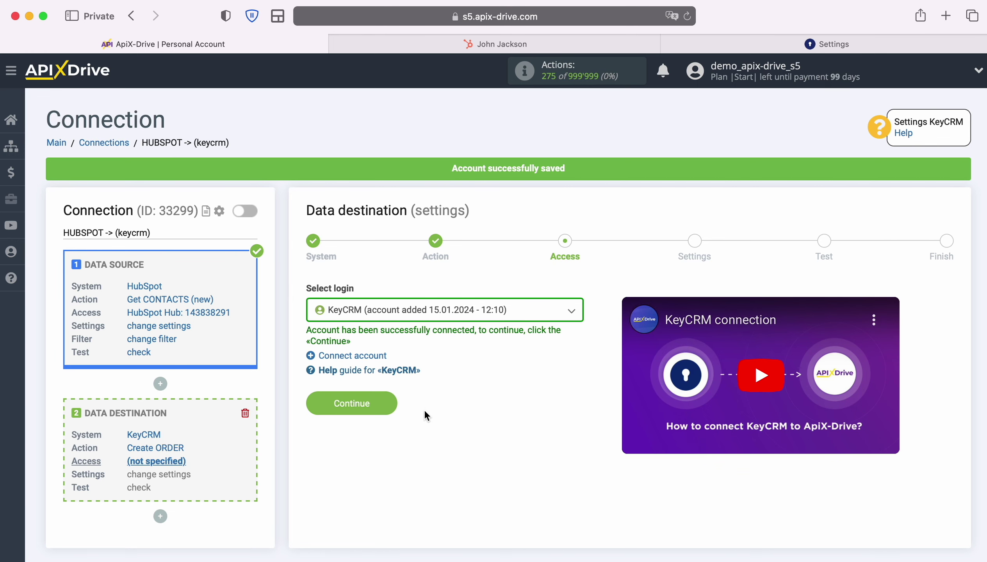
{"action": "left_click", "coordinate": [391, 403]}
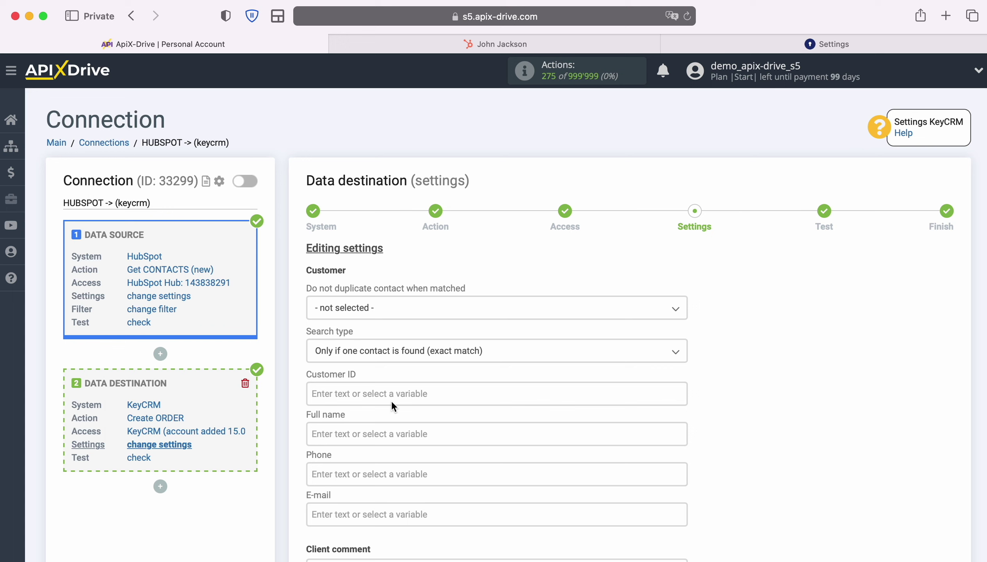
Step: Map the HubSpot First Name variable into the KeyCRM Full name field
{"action": "left_click", "coordinate": [379, 435]}
{"action": "scroll", "coordinate": [640, 334], "scroll_direction": "down", "scroll_amount": 5}
{"action": "scroll", "coordinate": [641, 336], "scroll_direction": "down", "scroll_amount": 8}
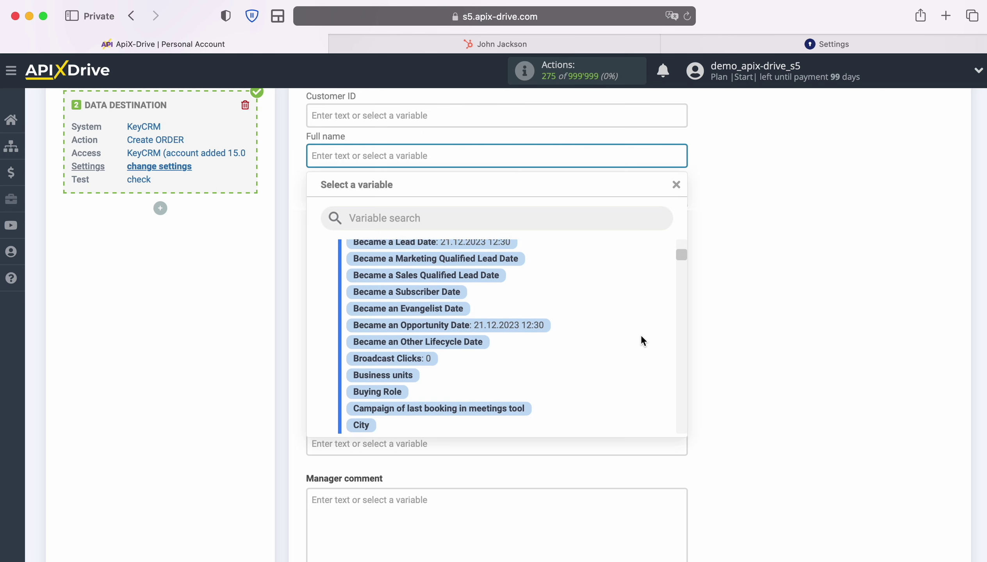
{"action": "scroll", "coordinate": [641, 340], "scroll_direction": "down", "scroll_amount": 2}
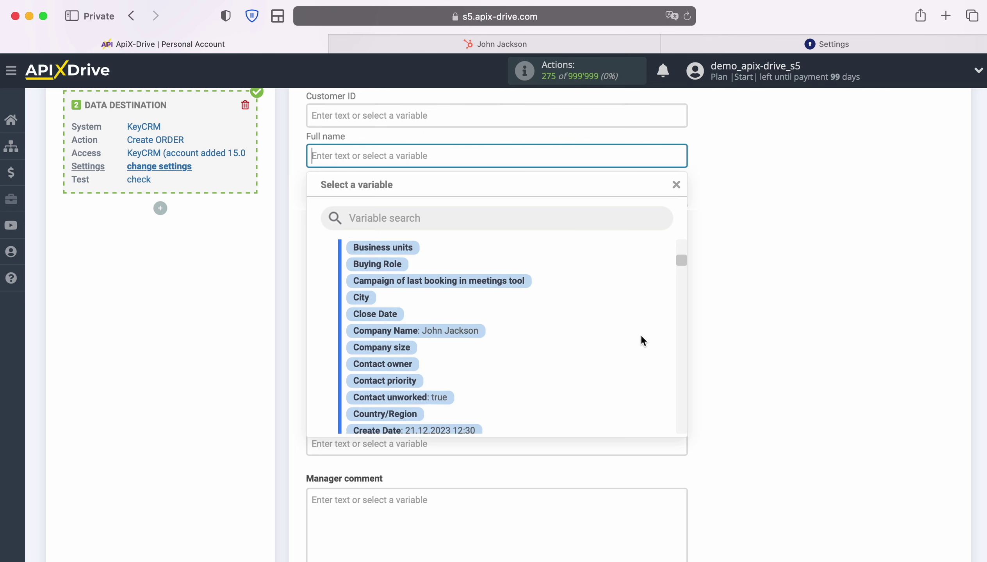
{"action": "scroll", "coordinate": [641, 337], "scroll_direction": "down", "scroll_amount": 10}
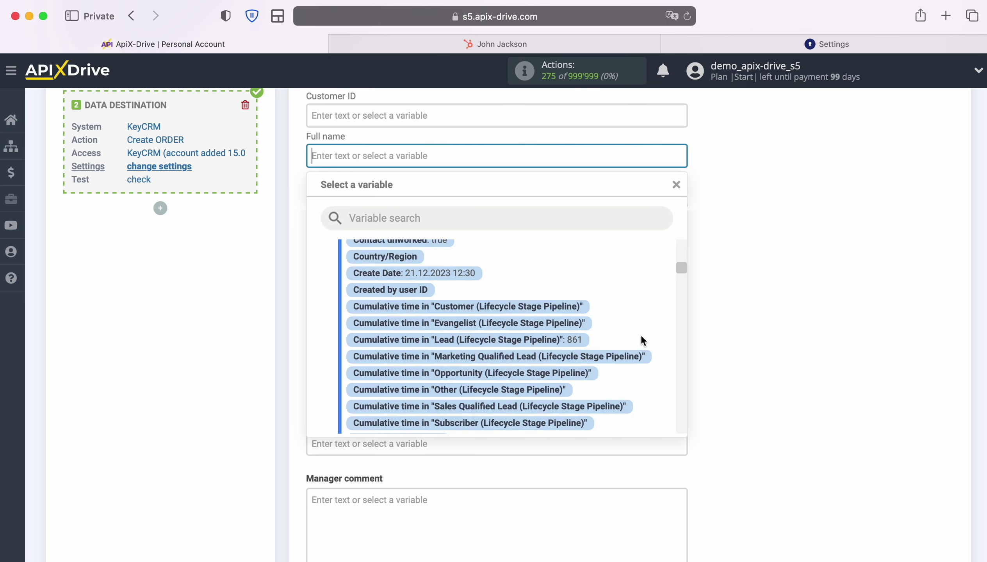
{"action": "scroll", "coordinate": [642, 340], "scroll_direction": "down", "scroll_amount": 5}
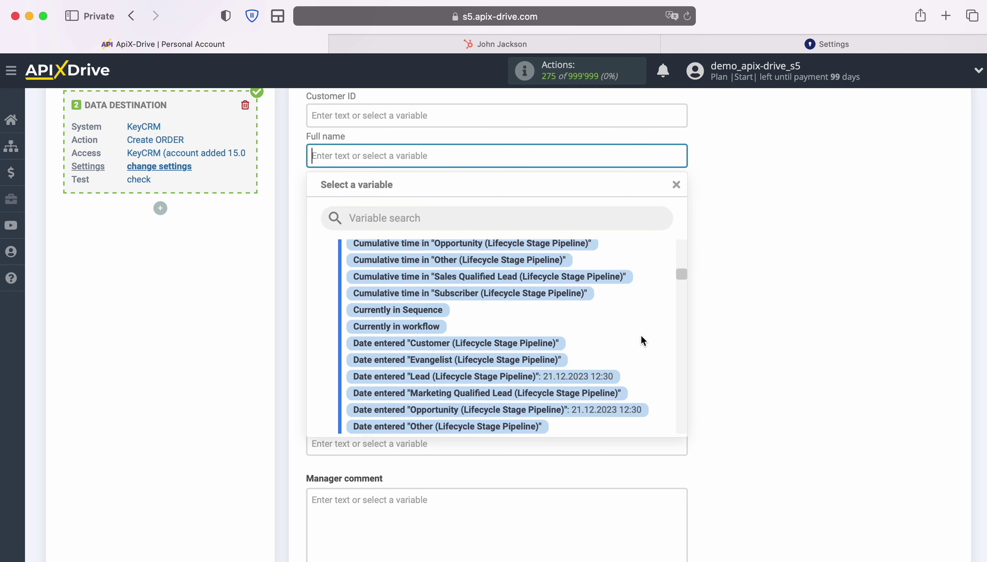
{"action": "scroll", "coordinate": [642, 340], "scroll_direction": "down", "scroll_amount": 5}
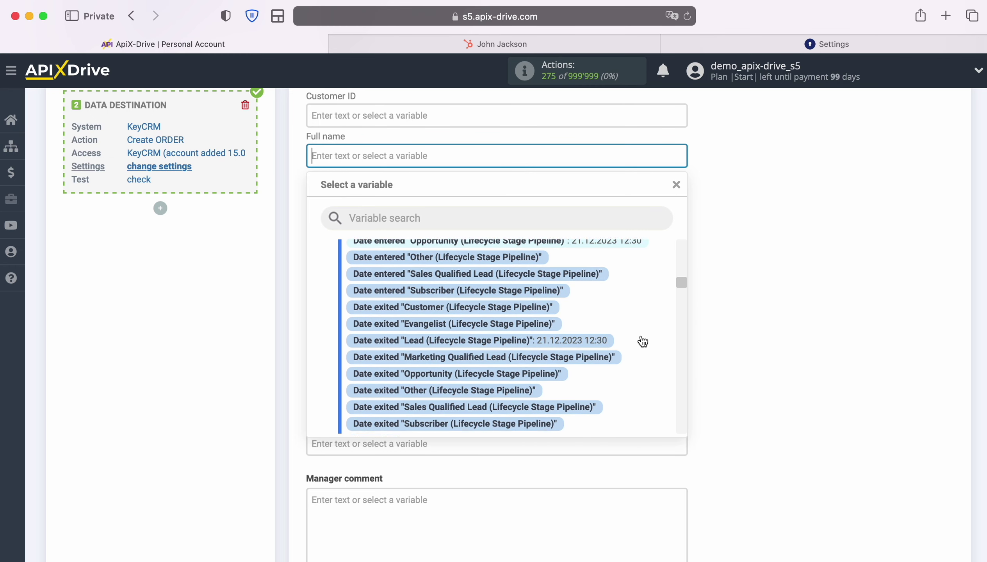
{"action": "scroll", "coordinate": [642, 341], "scroll_direction": "down", "scroll_amount": 5}
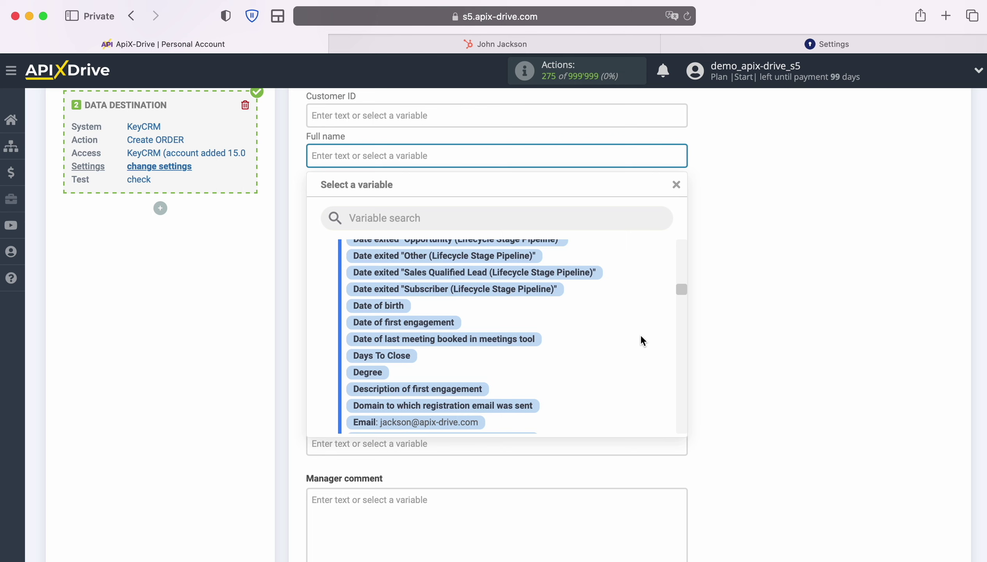
{"action": "scroll", "coordinate": [642, 341], "scroll_direction": "down", "scroll_amount": 5}
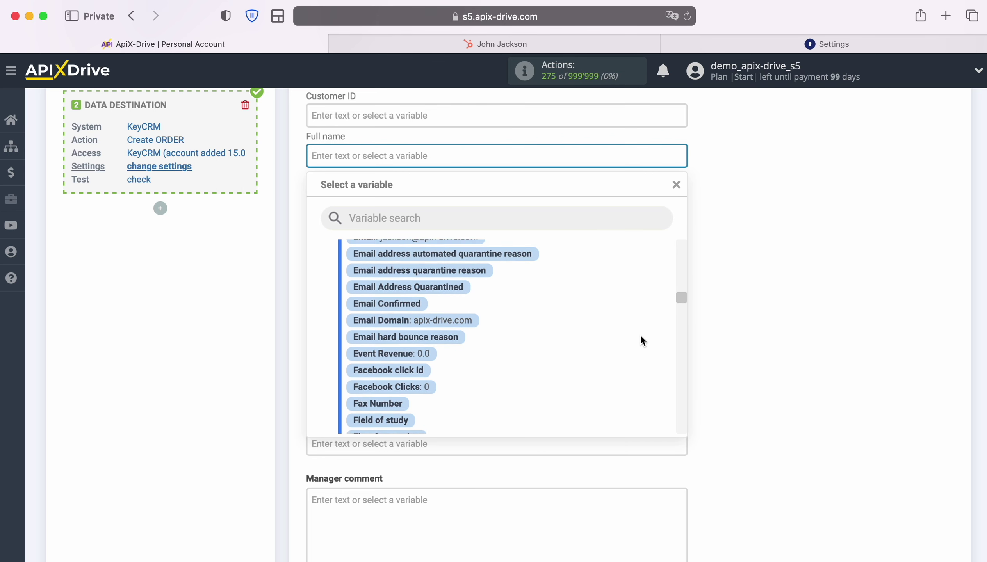
{"action": "scroll", "coordinate": [642, 341], "scroll_direction": "down", "scroll_amount": 5}
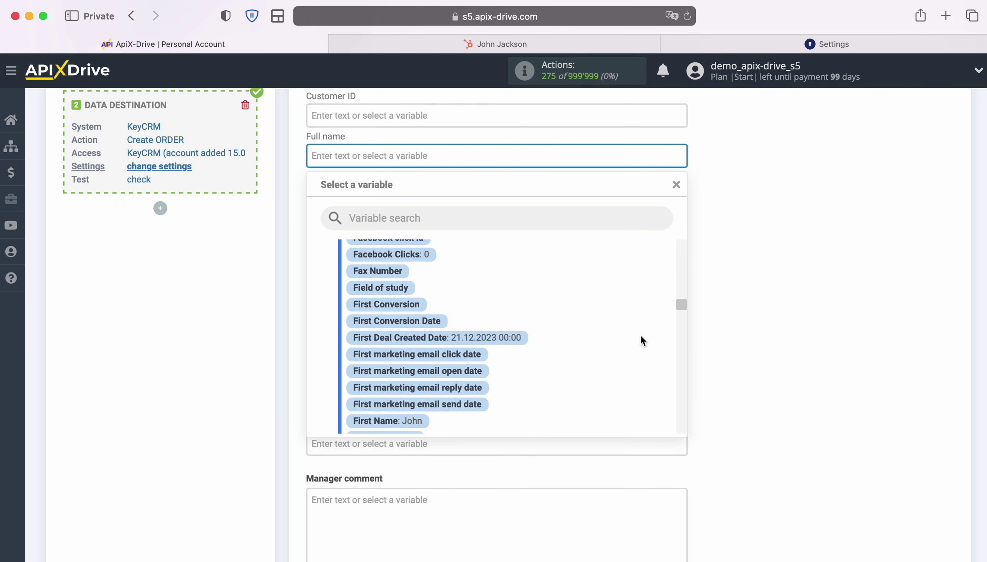
{"action": "scroll", "coordinate": [641, 339], "scroll_direction": "down", "scroll_amount": 5}
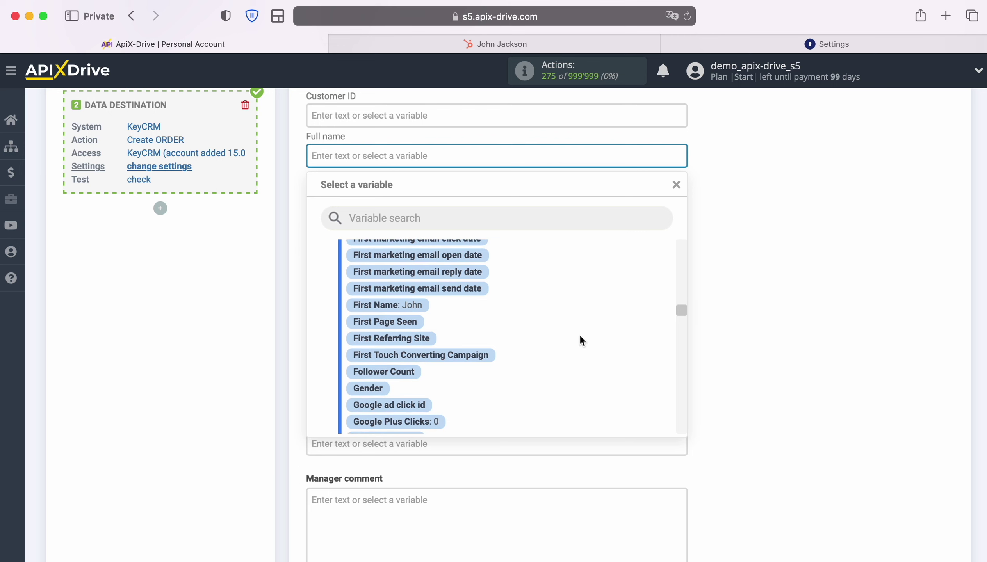
{"action": "left_click", "coordinate": [389, 305]}
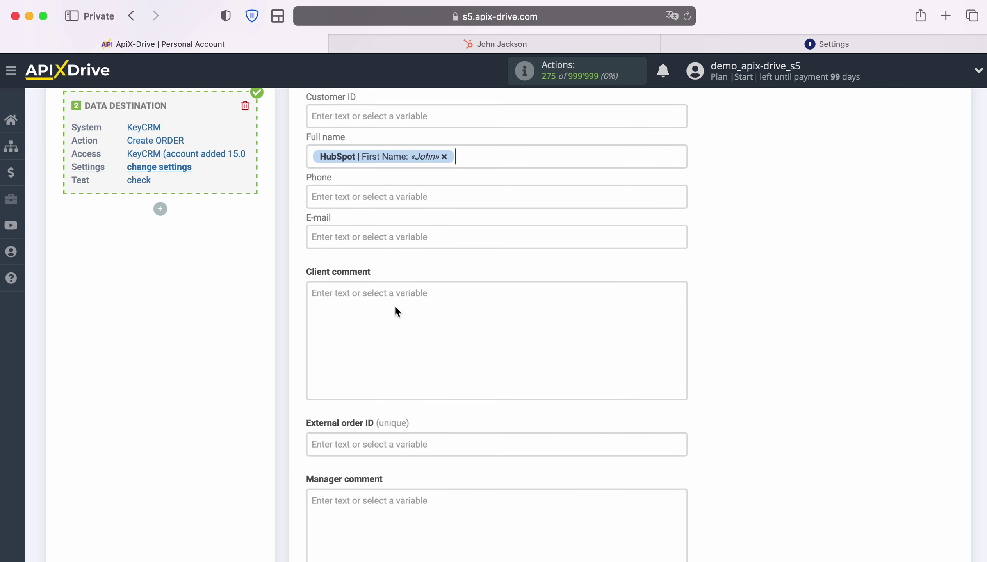
Step: Append the HubSpot Last Name variable to Full name
{"action": "left_click", "coordinate": [483, 160]}
{"action": "scroll", "coordinate": [575, 343], "scroll_direction": "down", "scroll_amount": 3}
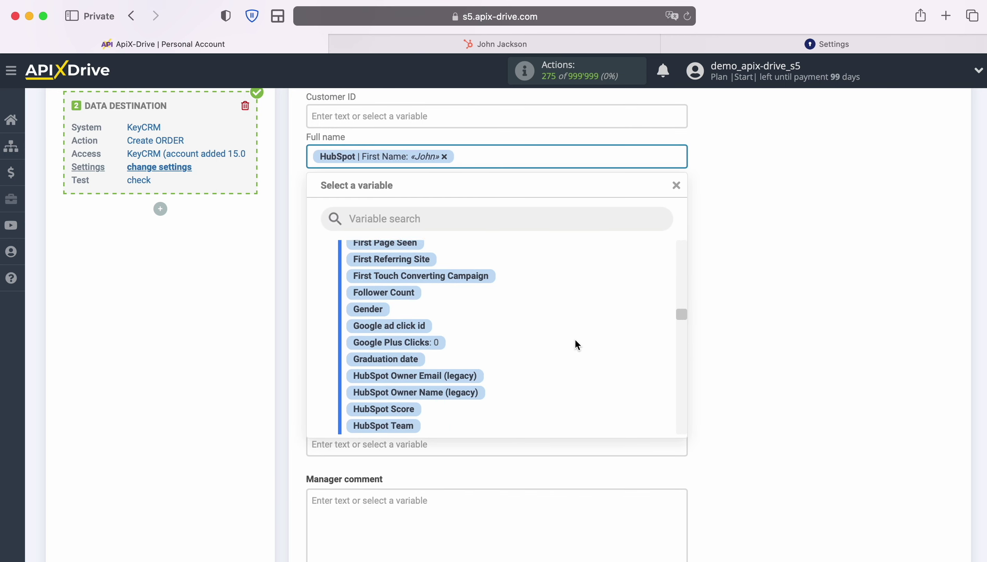
{"action": "scroll", "coordinate": [576, 342], "scroll_direction": "down", "scroll_amount": 4}
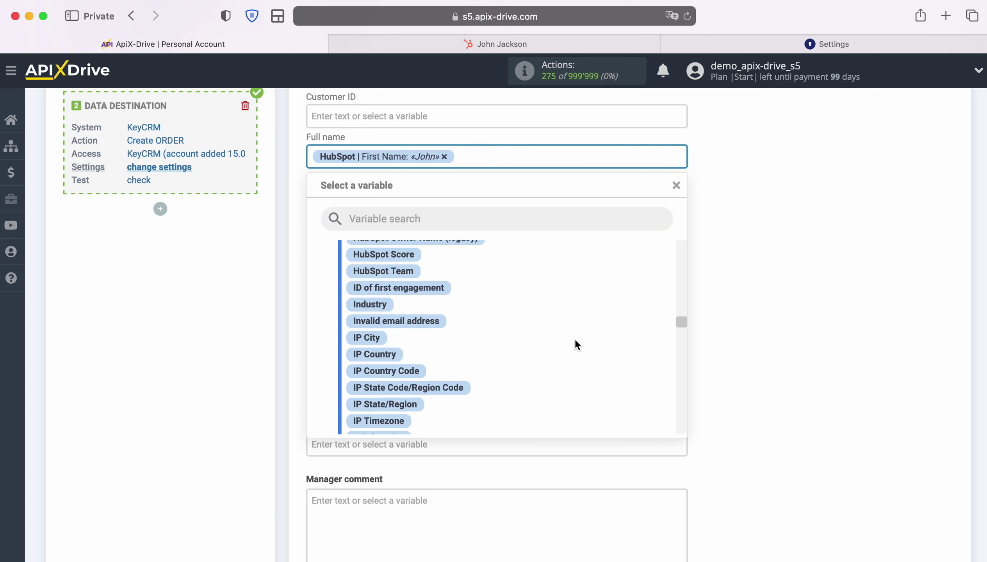
{"action": "scroll", "coordinate": [576, 341], "scroll_direction": "down", "scroll_amount": 5}
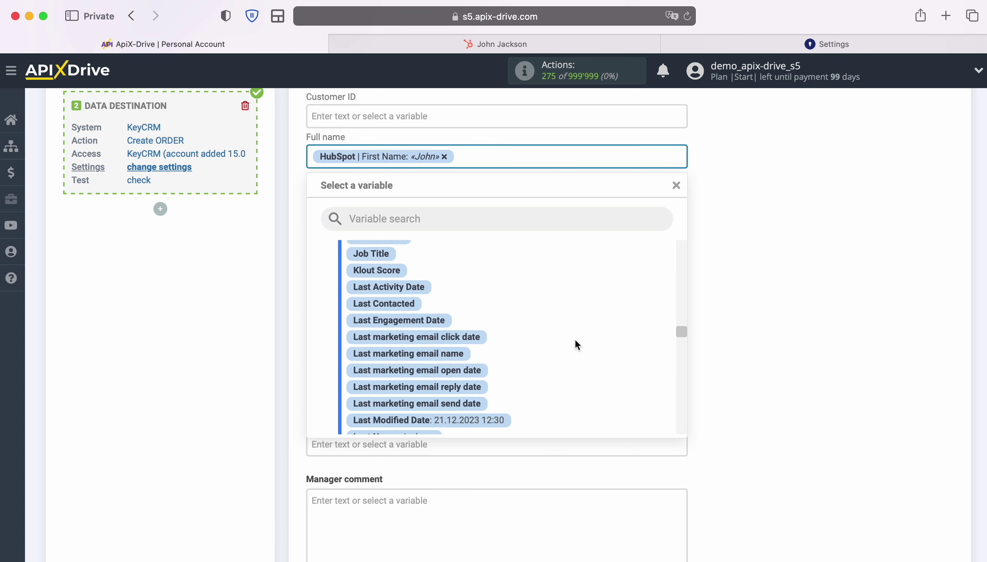
{"action": "scroll", "coordinate": [575, 345], "scroll_direction": "down", "scroll_amount": 3}
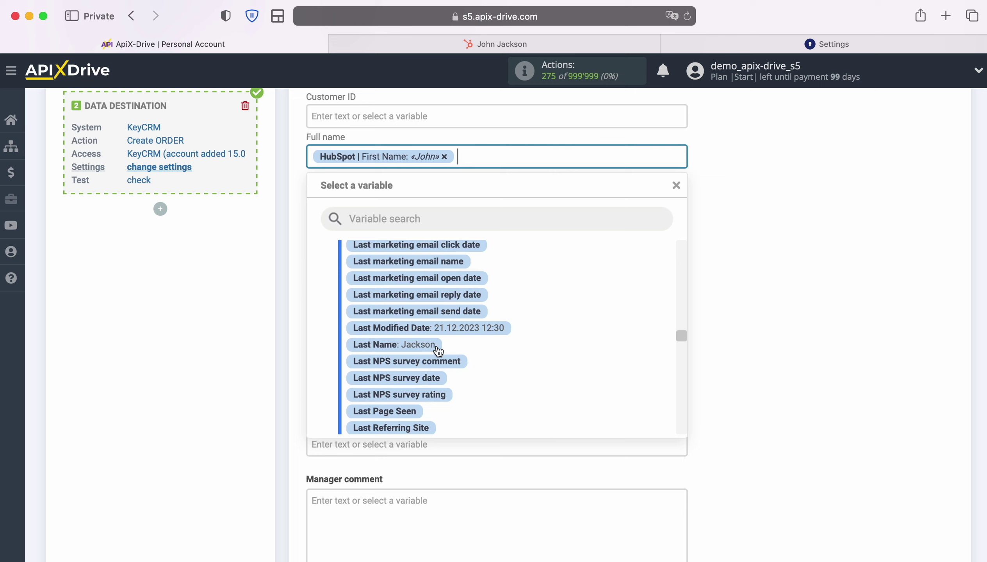
{"action": "left_click", "coordinate": [438, 351]}
Step: Map HubSpot's Mobile Phone Number into the KeyCRM Phone field
{"action": "left_click", "coordinate": [405, 204]}
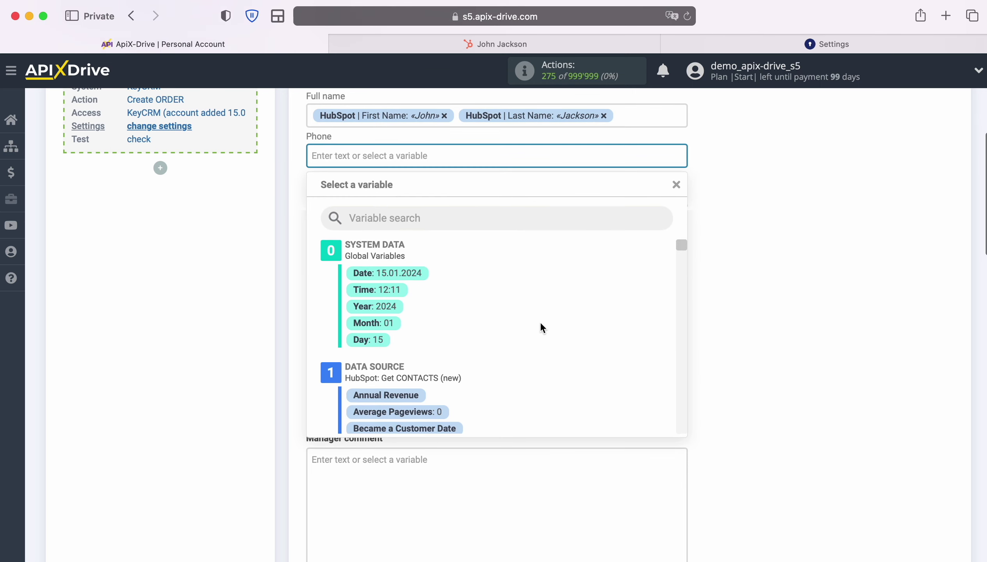
{"action": "scroll", "coordinate": [587, 358], "scroll_direction": "down", "scroll_amount": 3}
{"action": "scroll", "coordinate": [593, 360], "scroll_direction": "down", "scroll_amount": 5}
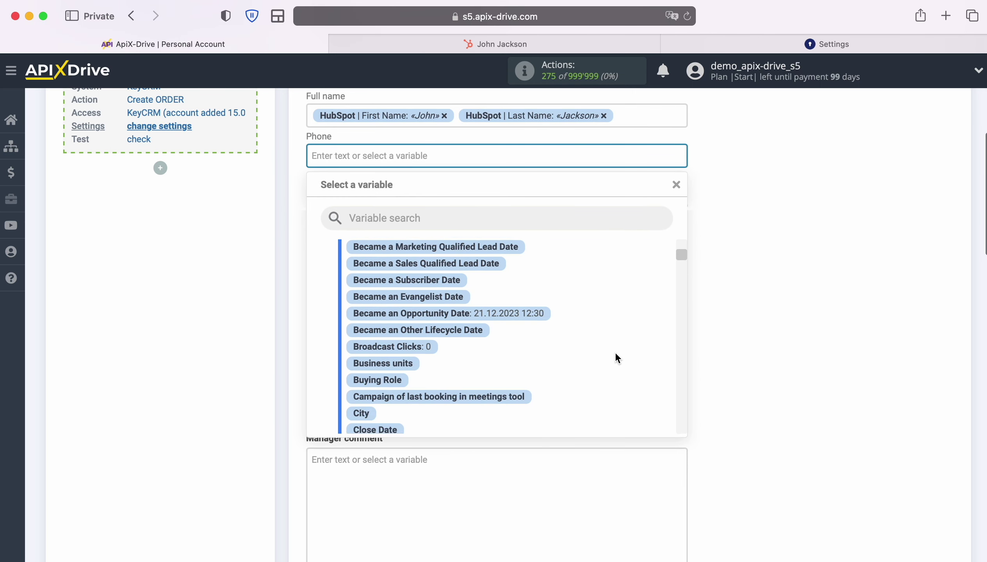
{"action": "scroll", "coordinate": [616, 358], "scroll_direction": "down", "scroll_amount": 5}
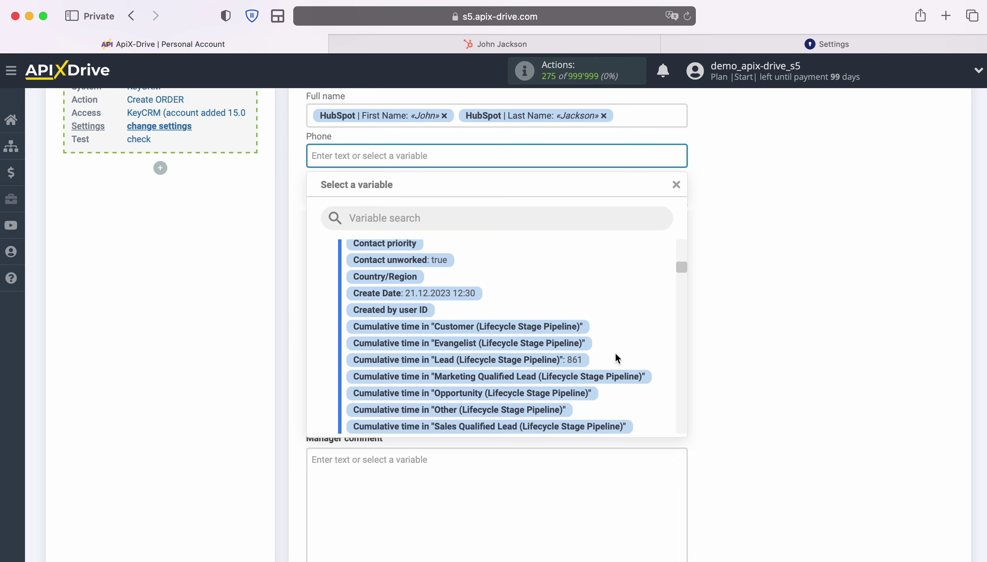
{"action": "scroll", "coordinate": [616, 358], "scroll_direction": "down", "scroll_amount": 5}
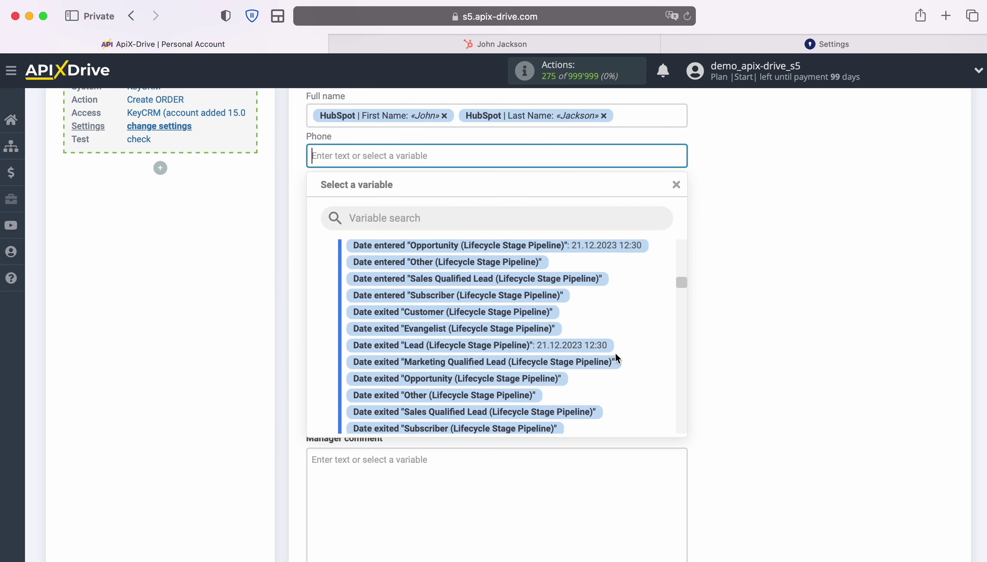
{"action": "scroll", "coordinate": [616, 358], "scroll_direction": "down", "scroll_amount": 5}
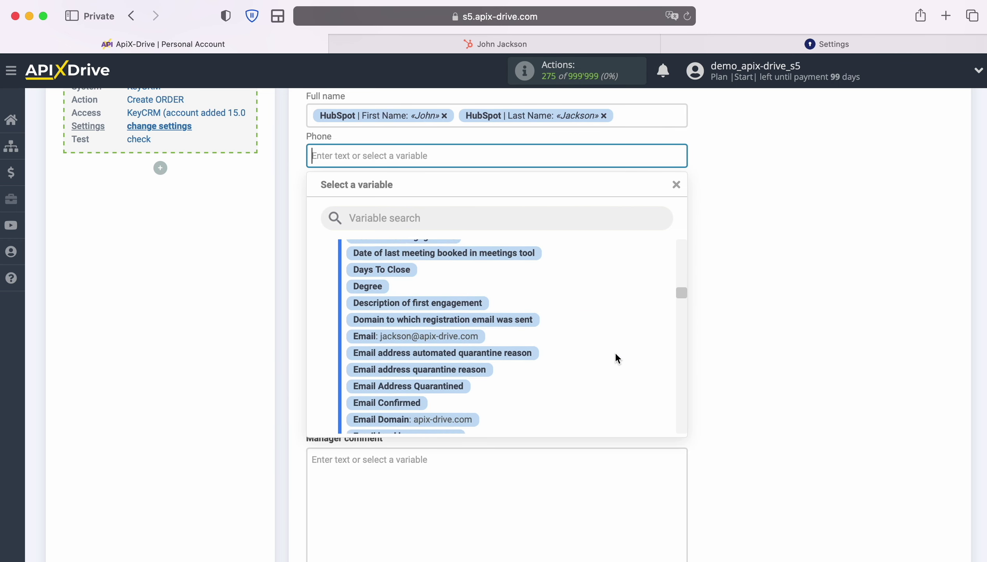
{"action": "scroll", "coordinate": [617, 359], "scroll_direction": "down", "scroll_amount": 5}
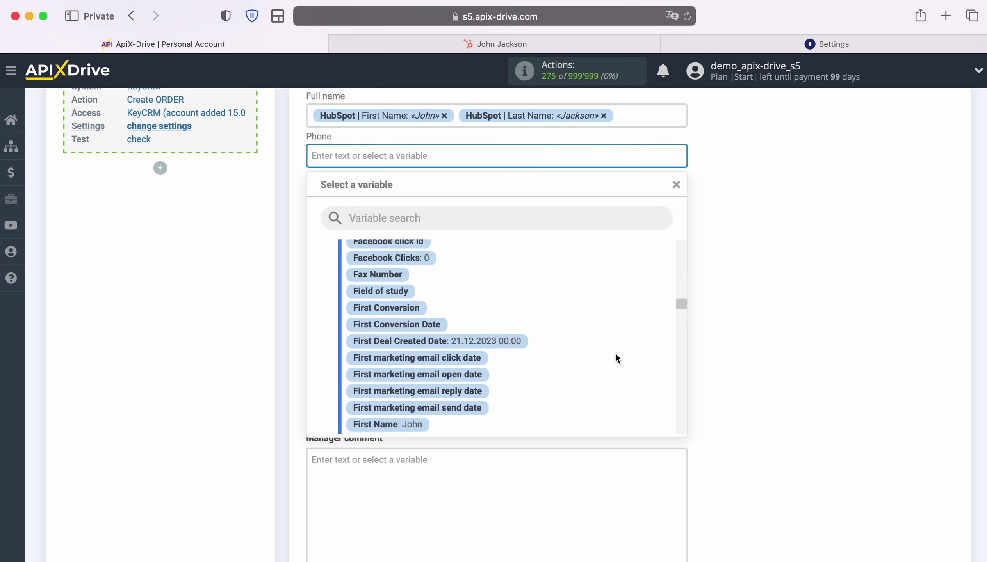
{"action": "scroll", "coordinate": [616, 357], "scroll_direction": "down", "scroll_amount": 5}
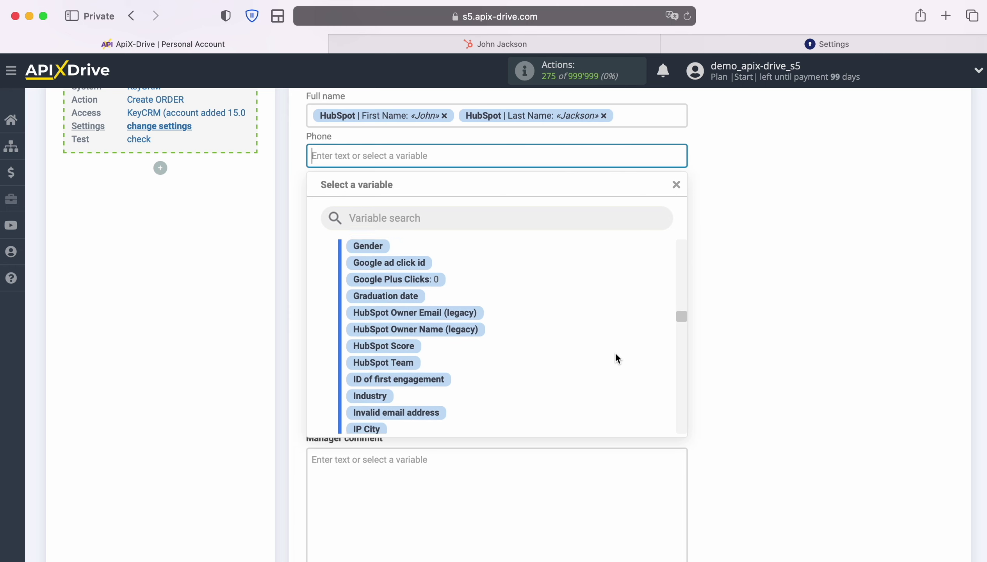
{"action": "scroll", "coordinate": [616, 355], "scroll_direction": "down", "scroll_amount": 5}
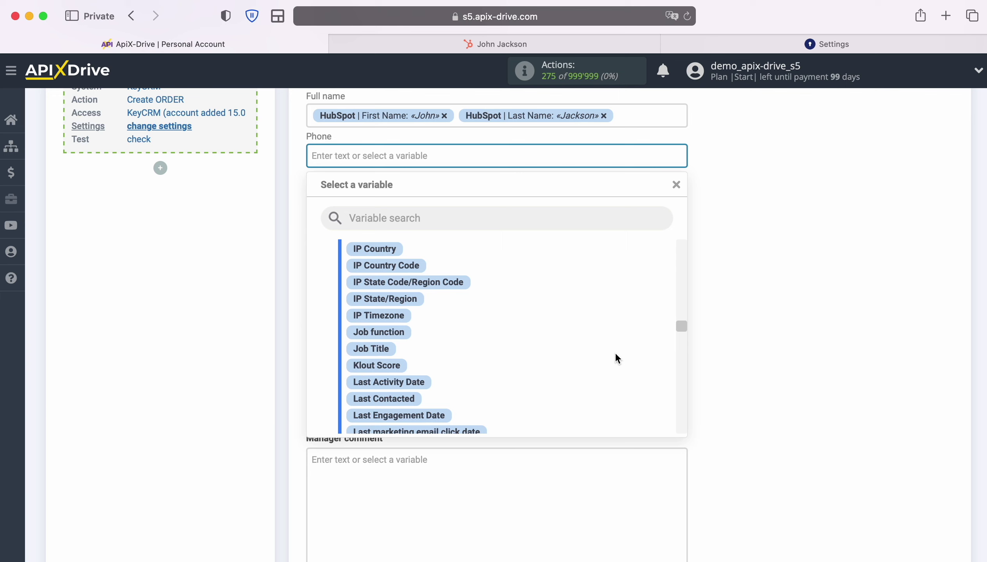
{"action": "scroll", "coordinate": [617, 358], "scroll_direction": "down", "scroll_amount": 5}
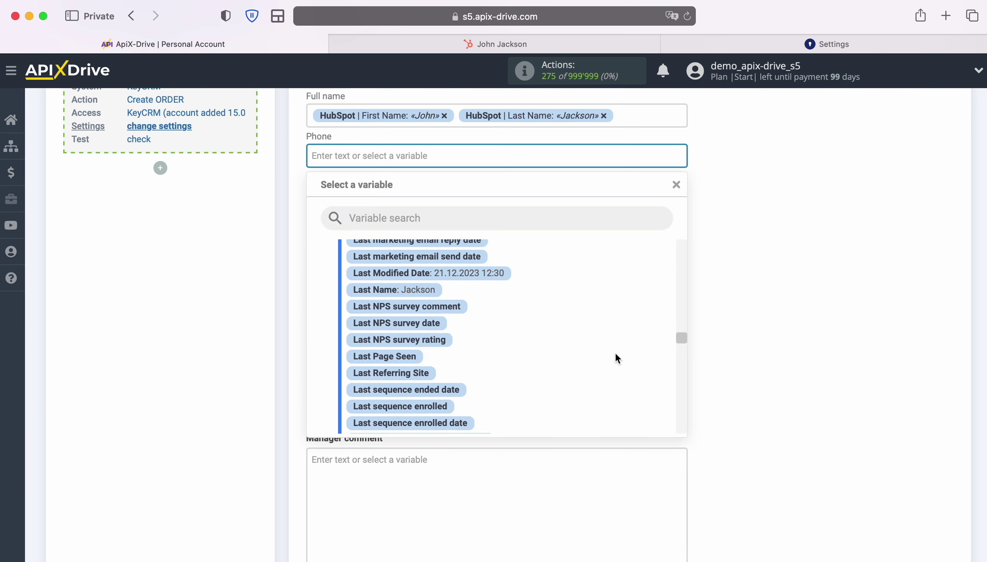
{"action": "scroll", "coordinate": [616, 355], "scroll_direction": "down", "scroll_amount": 5}
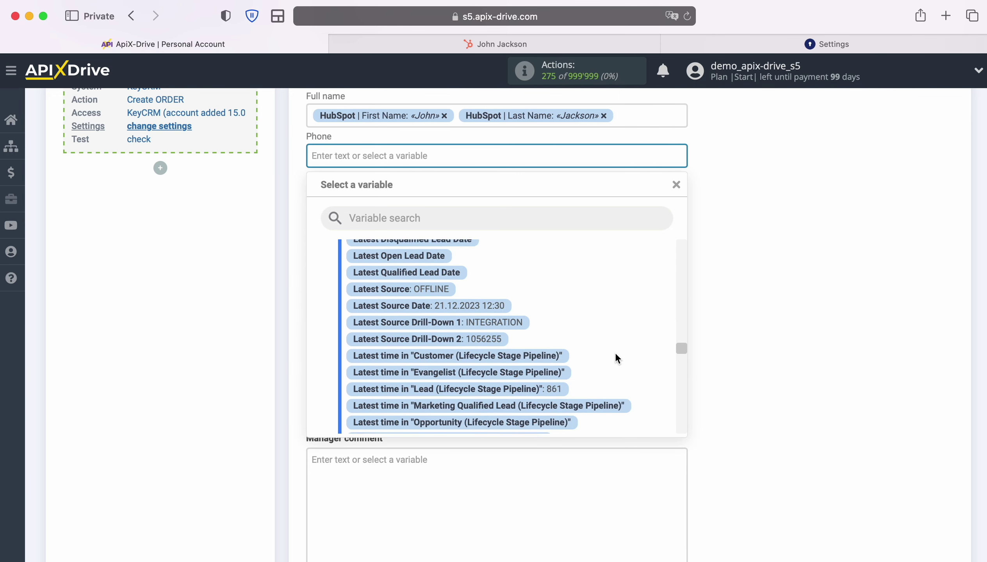
{"action": "scroll", "coordinate": [615, 358], "scroll_direction": "down", "scroll_amount": 5}
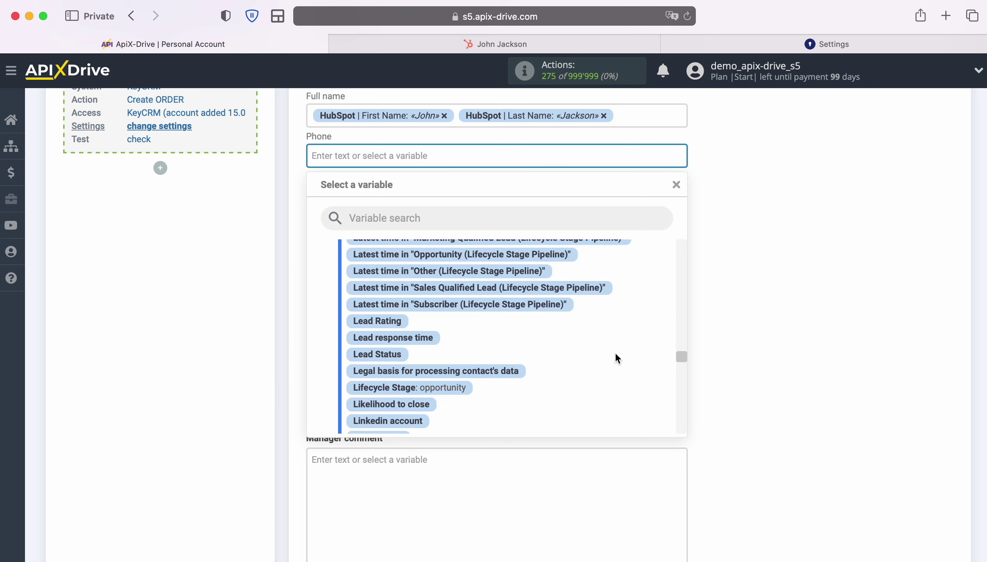
{"action": "scroll", "coordinate": [615, 354], "scroll_direction": "down", "scroll_amount": 5}
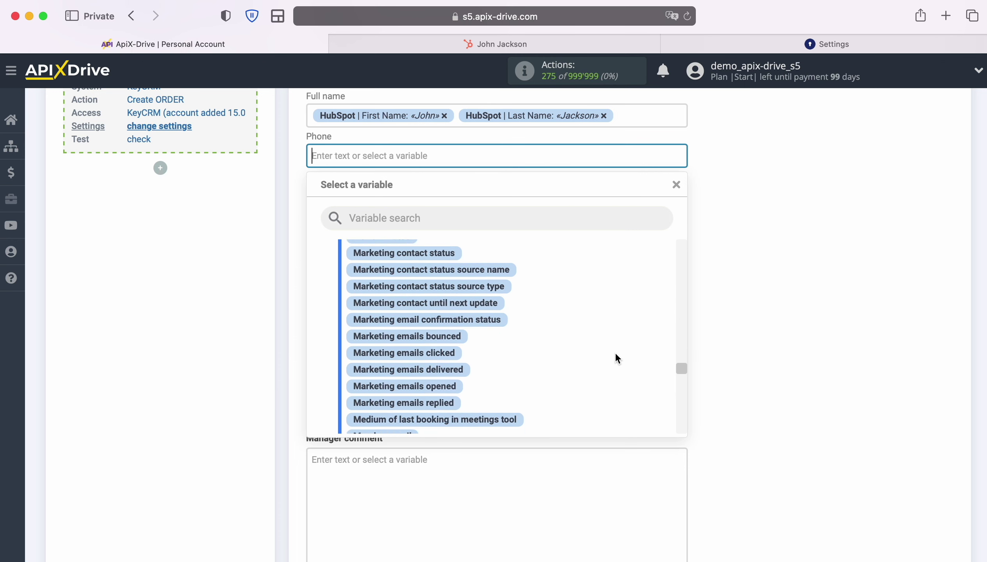
{"action": "scroll", "coordinate": [616, 355], "scroll_direction": "down", "scroll_amount": 3}
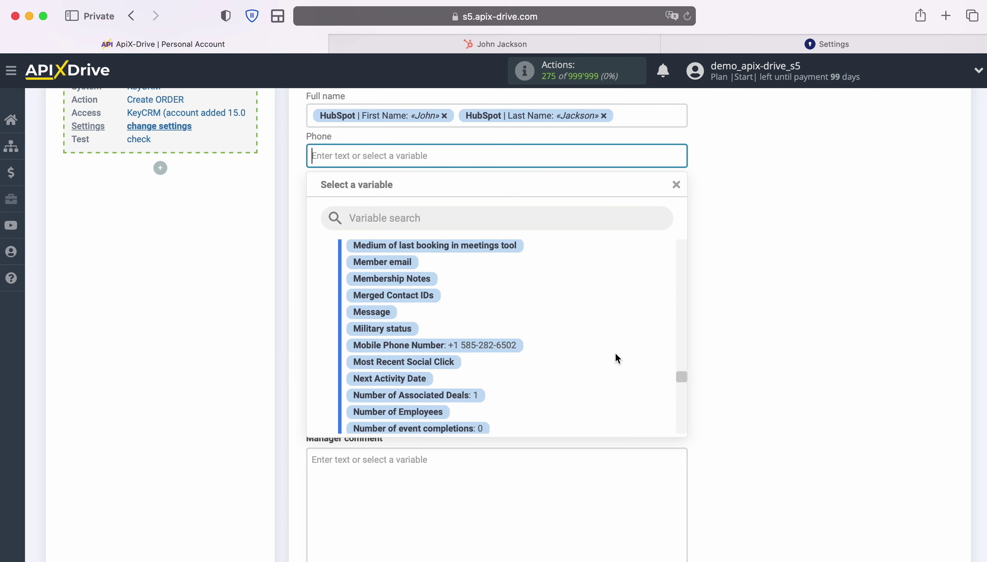
{"action": "left_click", "coordinate": [509, 340]}
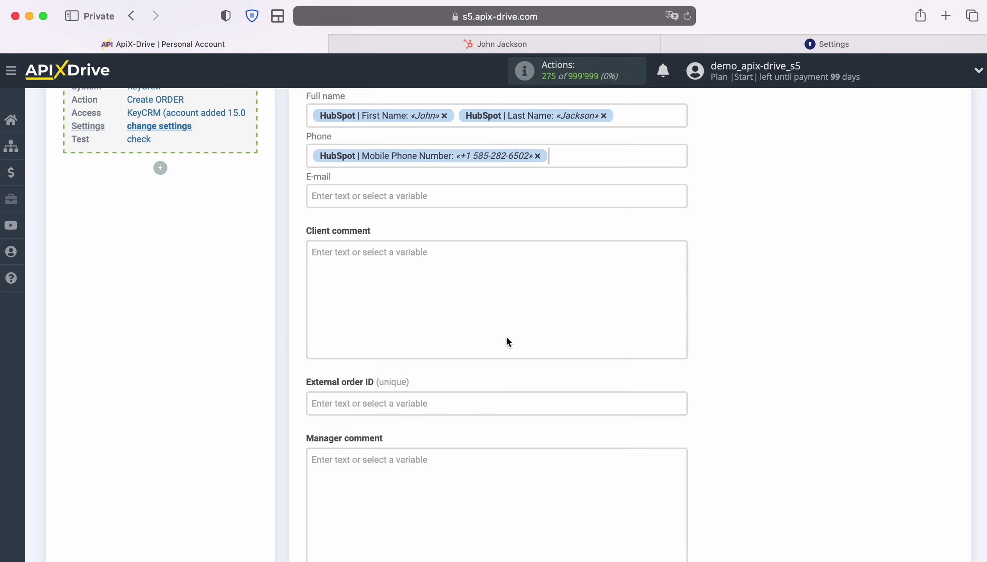
Step: Map HubSpot's Email variable into the KeyCRM E-mail field
{"action": "left_click", "coordinate": [426, 196]}
{"action": "scroll", "coordinate": [592, 351], "scroll_direction": "down", "scroll_amount": 10}
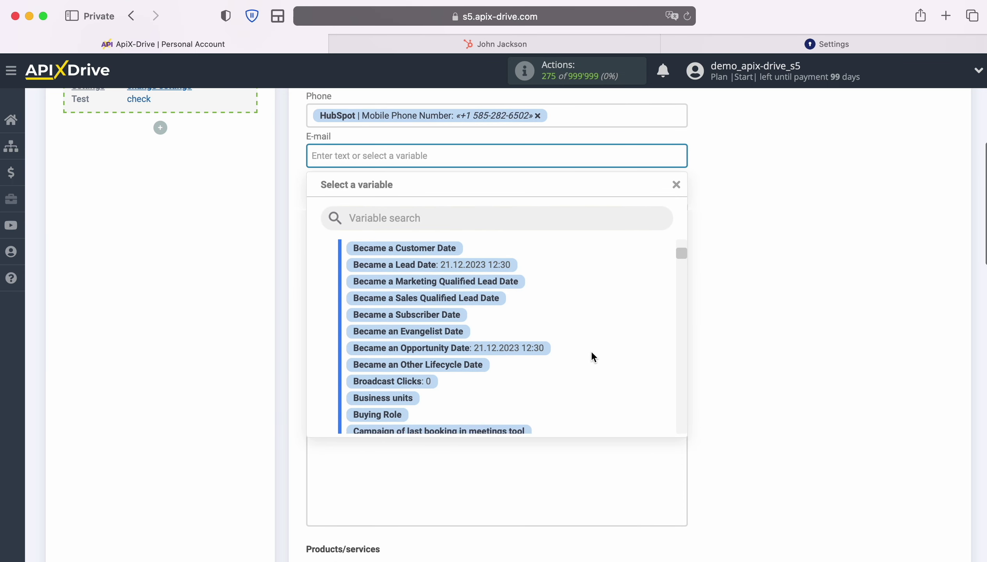
{"action": "scroll", "coordinate": [615, 354], "scroll_direction": "down", "scroll_amount": 10}
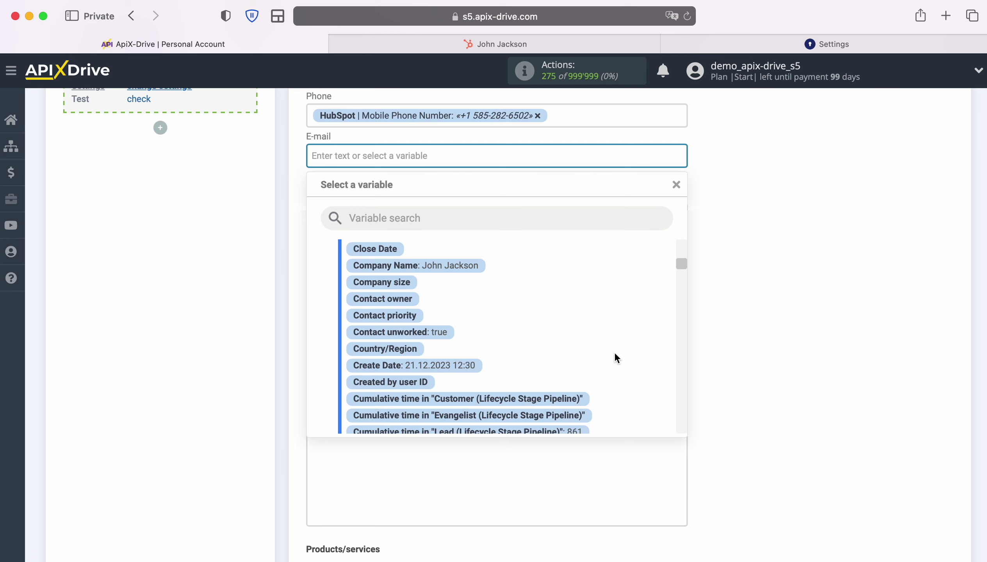
{"action": "scroll", "coordinate": [614, 352], "scroll_direction": "down", "scroll_amount": 10}
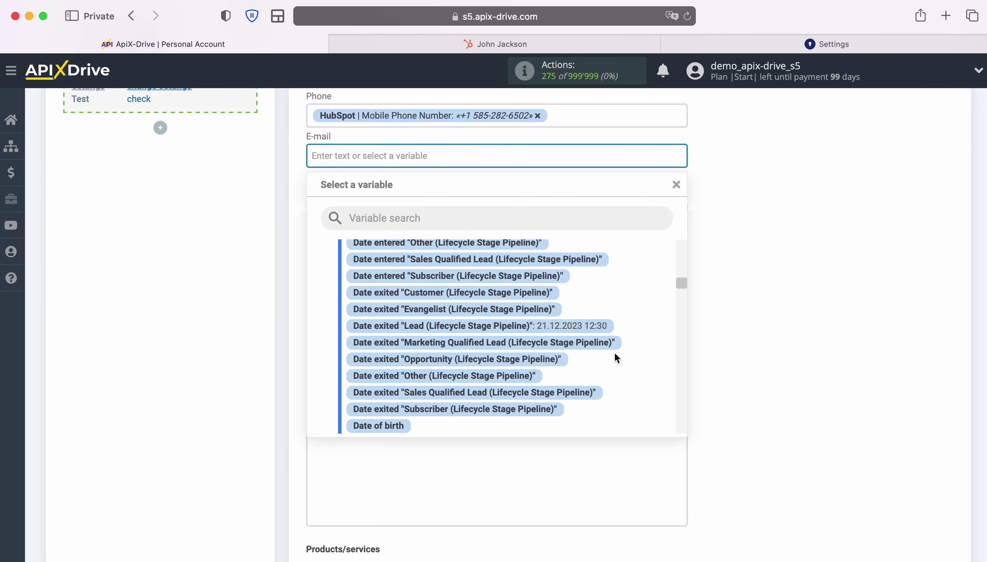
{"action": "scroll", "coordinate": [614, 359], "scroll_direction": "down", "scroll_amount": 10}
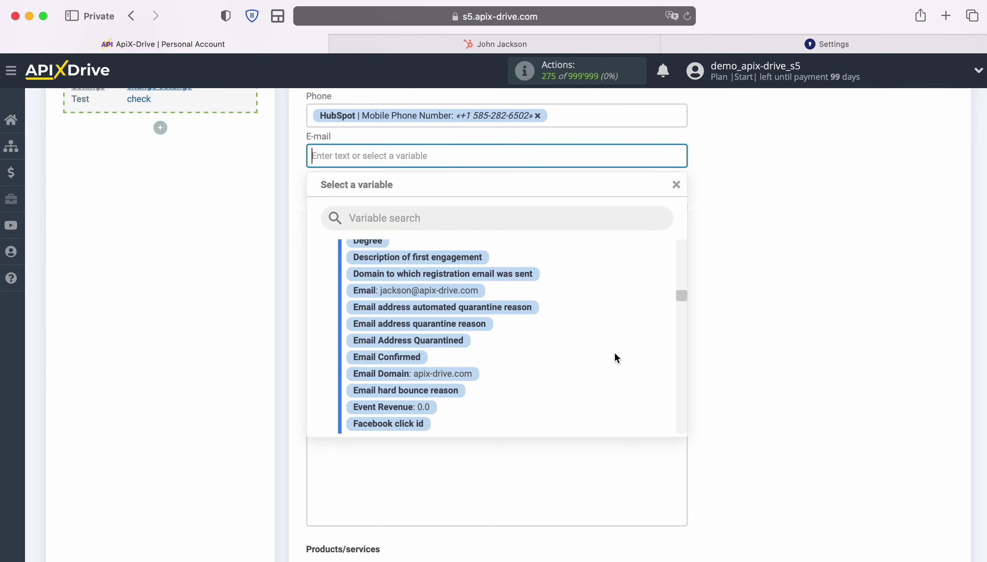
{"action": "left_click", "coordinate": [469, 283]}
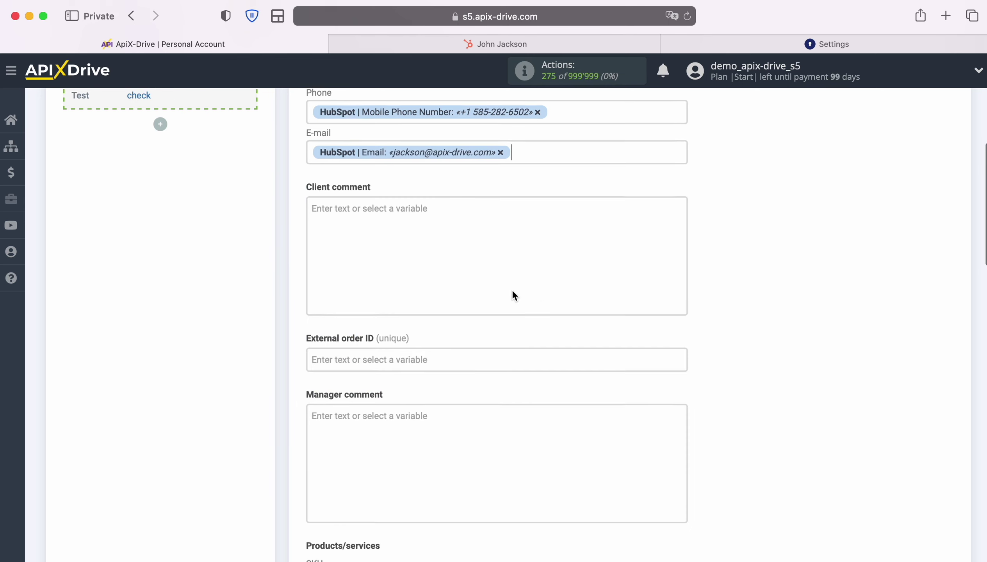
Step: Enter product Name iPhone 4s, Price 100 and Quantity 1
{"action": "scroll", "coordinate": [513, 291], "scroll_direction": "down", "scroll_amount": 10}
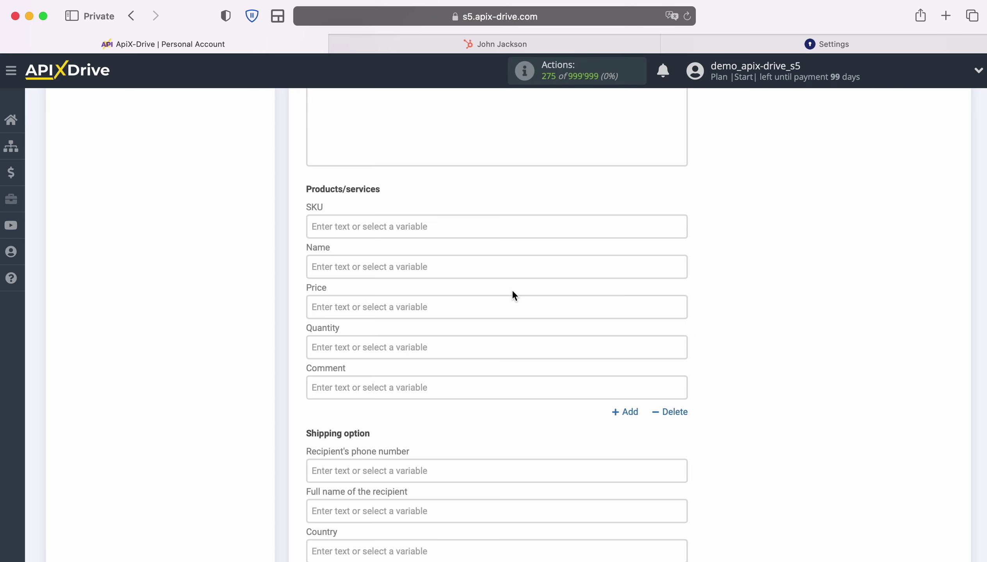
{"action": "left_click", "coordinate": [460, 267]}
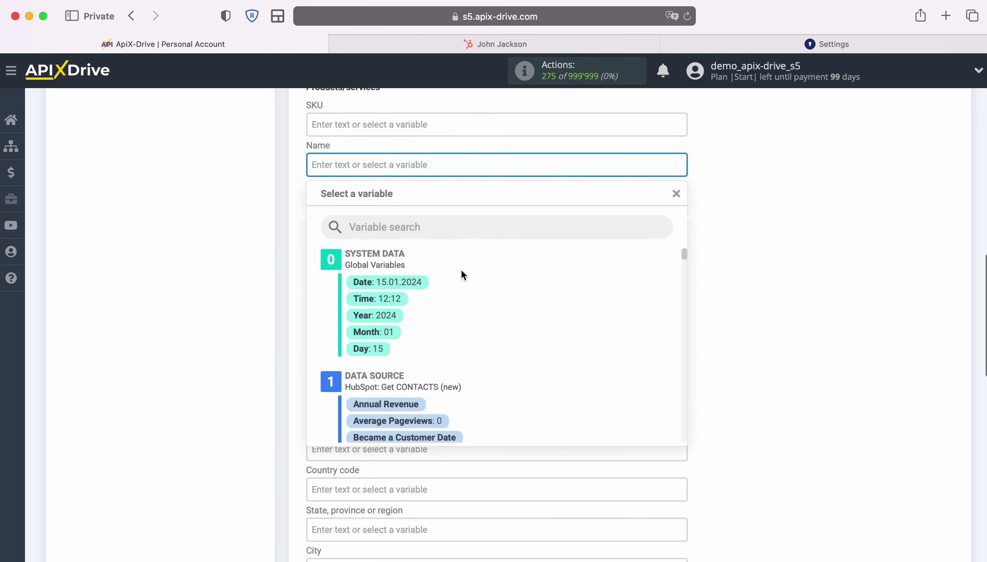
{"action": "type", "text": "iPhone 4s"}
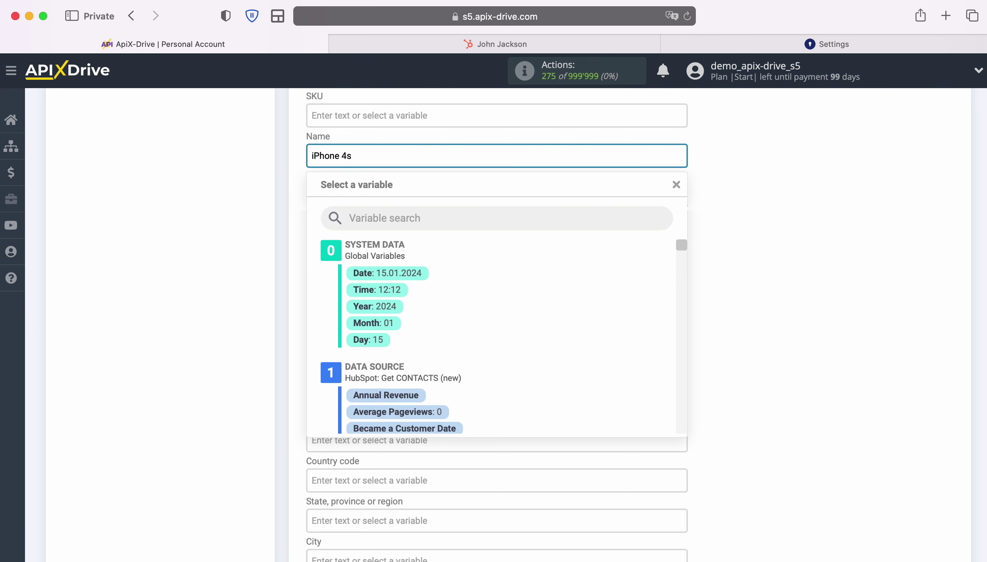
{"action": "left_click", "coordinate": [179, 255]}
{"action": "left_click", "coordinate": [348, 198]}
{"action": "type", "text": "100"}
{"action": "left_click", "coordinate": [240, 194]}
{"action": "left_click", "coordinate": [334, 199]}
{"action": "type", "text": "1"}
{"action": "left_click", "coordinate": [201, 220]}
Step: Set the order Source to New Leads and save the mapping to preview the test
{"action": "scroll", "coordinate": [503, 248], "scroll_direction": "down", "scroll_amount": 3}
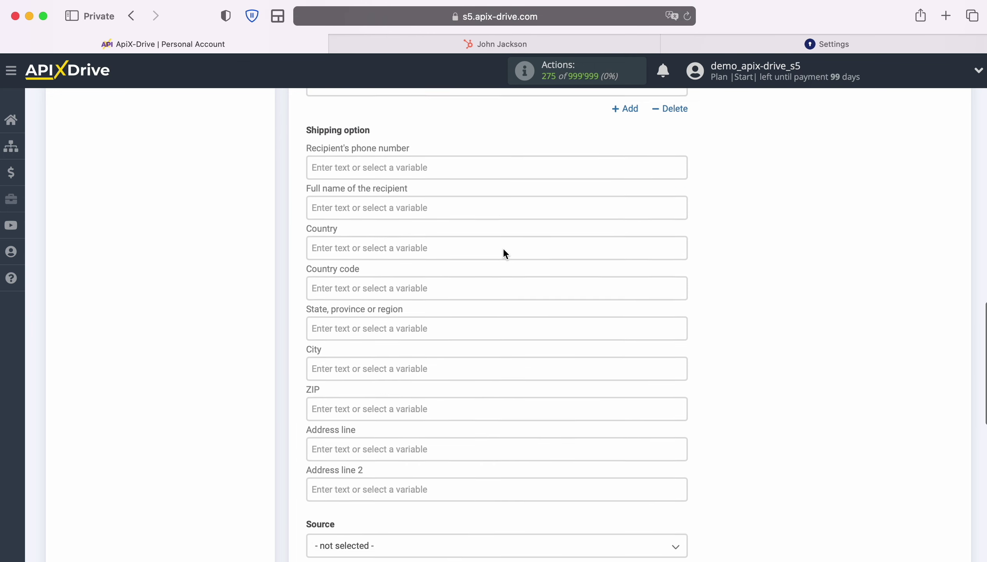
{"action": "scroll", "coordinate": [504, 254], "scroll_direction": "down", "scroll_amount": 10}
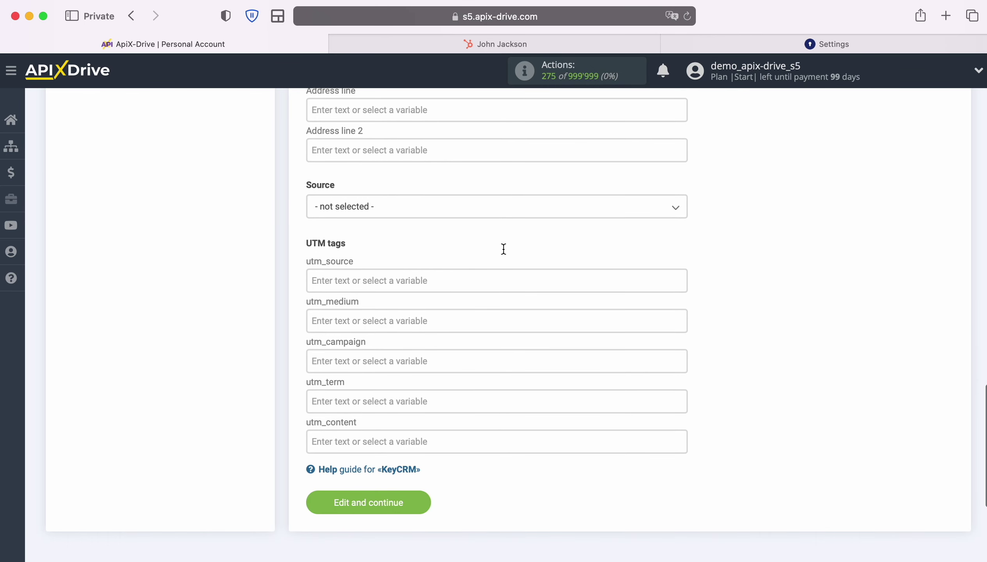
{"action": "left_click", "coordinate": [456, 215]}
{"action": "left_click", "coordinate": [362, 277]}
{"action": "left_click", "coordinate": [418, 494]}
Step: Send the previewed test order to KeyCRM from the Test step
{"action": "scroll", "coordinate": [923, 421], "scroll_direction": "down", "scroll_amount": 5}
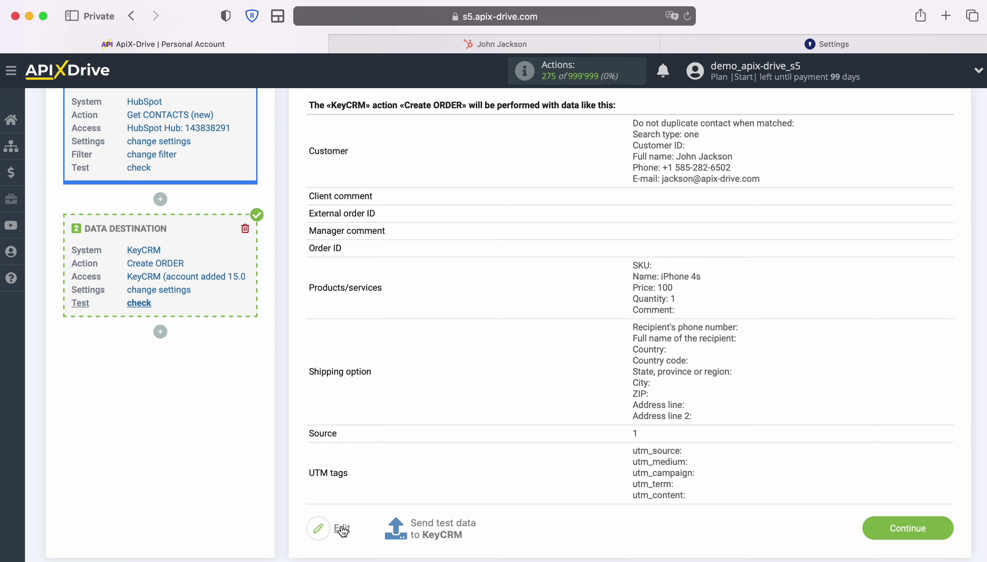
{"action": "left_click", "coordinate": [443, 522]}
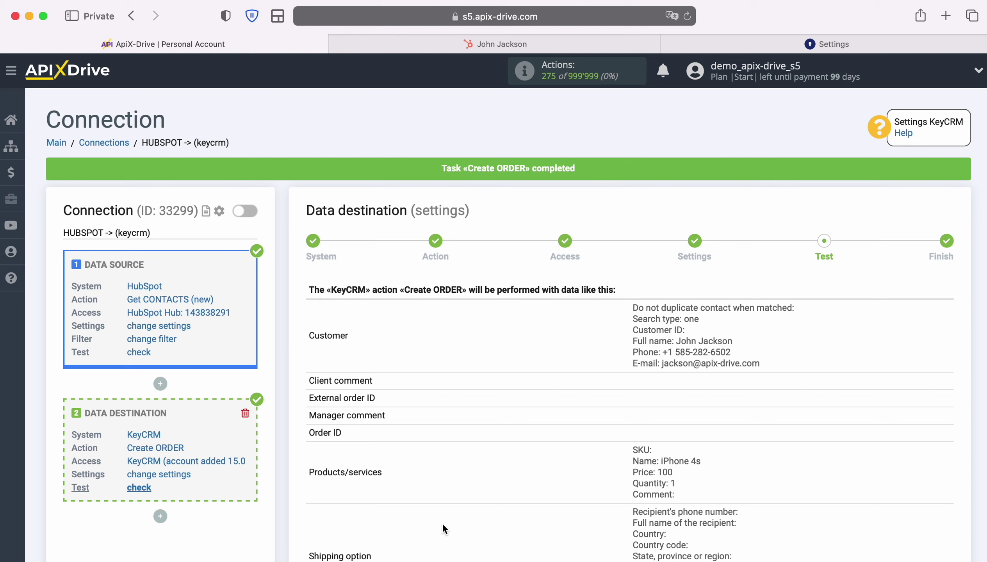
{"action": "left_click", "coordinate": [691, 44]}
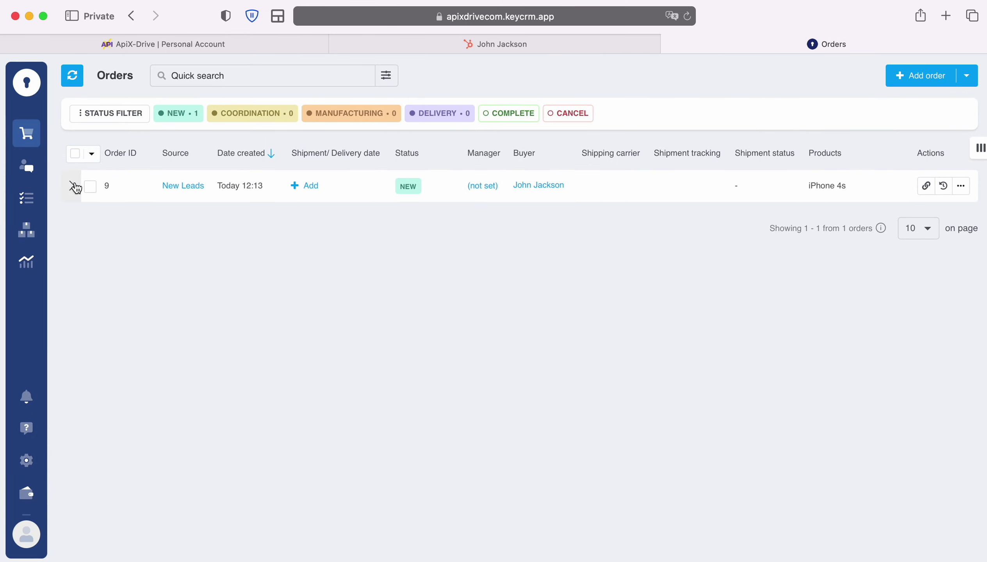
{"action": "left_click", "coordinate": [72, 185]}
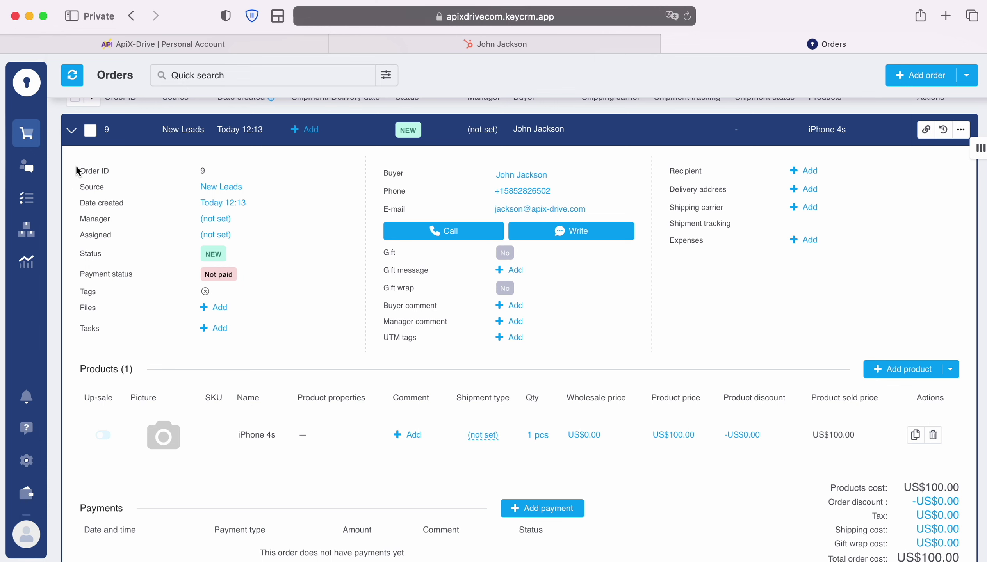
{"action": "left_click", "coordinate": [141, 43]}
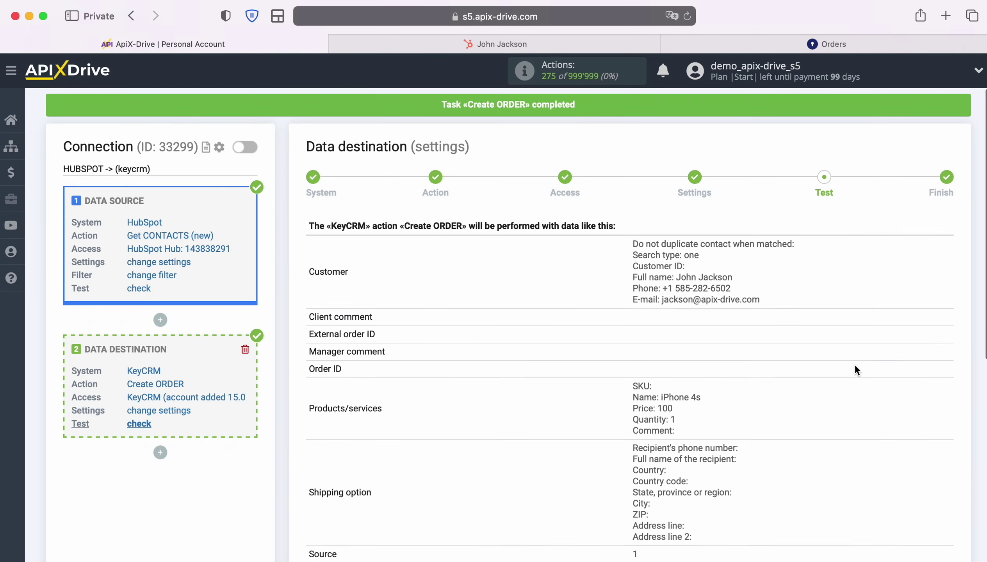
Step: Finish the KeyCRM destination setup and switch on auto-update for the connection
{"action": "scroll", "coordinate": [855, 364], "scroll_direction": "down", "scroll_amount": 5}
{"action": "left_click", "coordinate": [945, 484]}
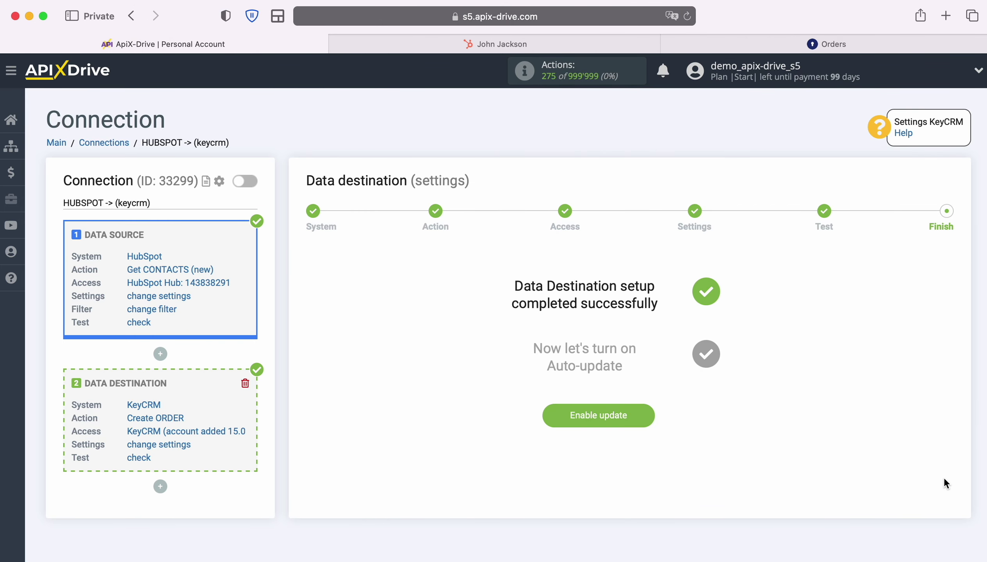
{"action": "left_click", "coordinate": [643, 411]}
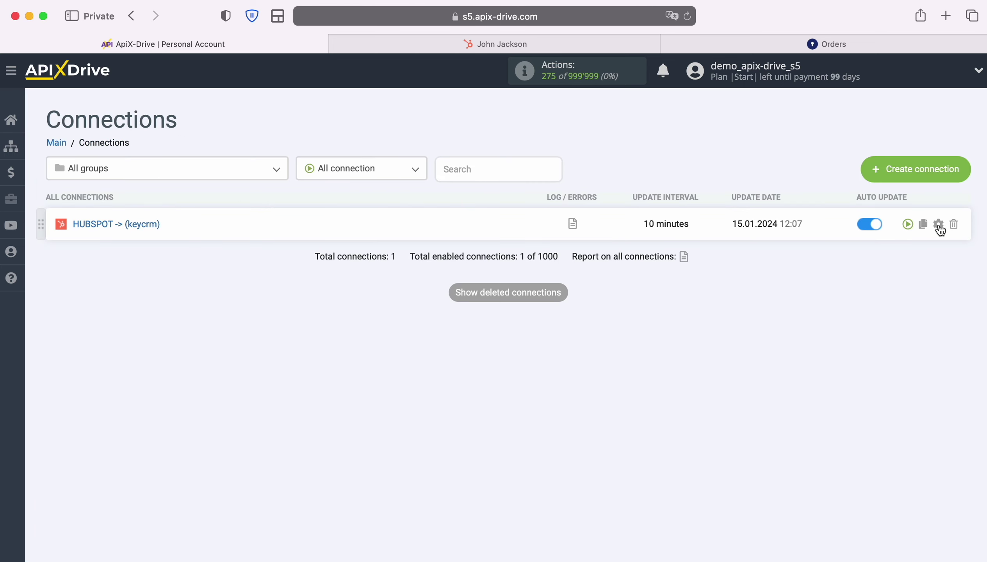
Step: Change the HUBSPOT -> keycrm connection's update interval to 5 minutes and save
{"action": "left_click", "coordinate": [939, 224]}
{"action": "left_click", "coordinate": [513, 322]}
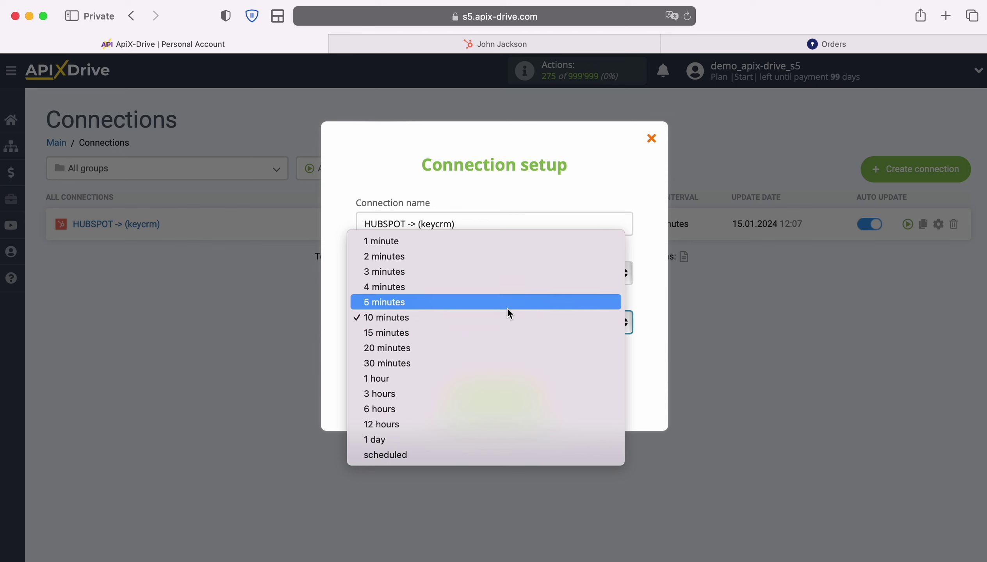
{"action": "left_click", "coordinate": [507, 304]}
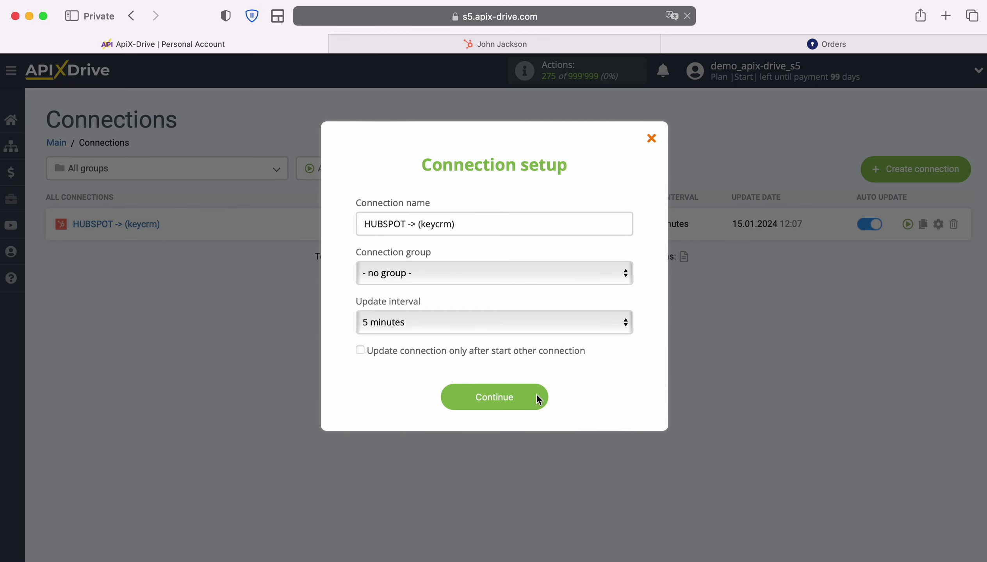
{"action": "left_click", "coordinate": [538, 396]}
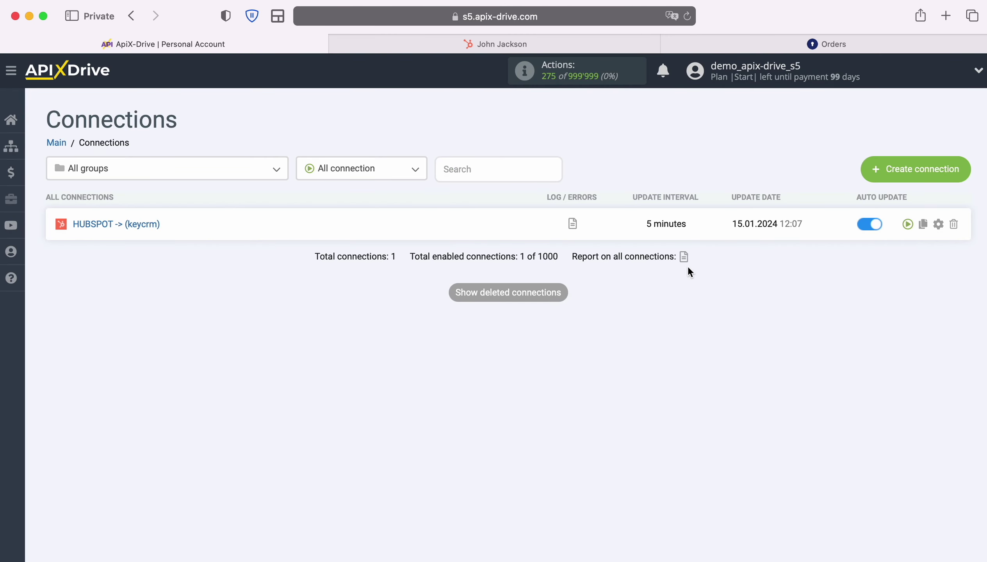